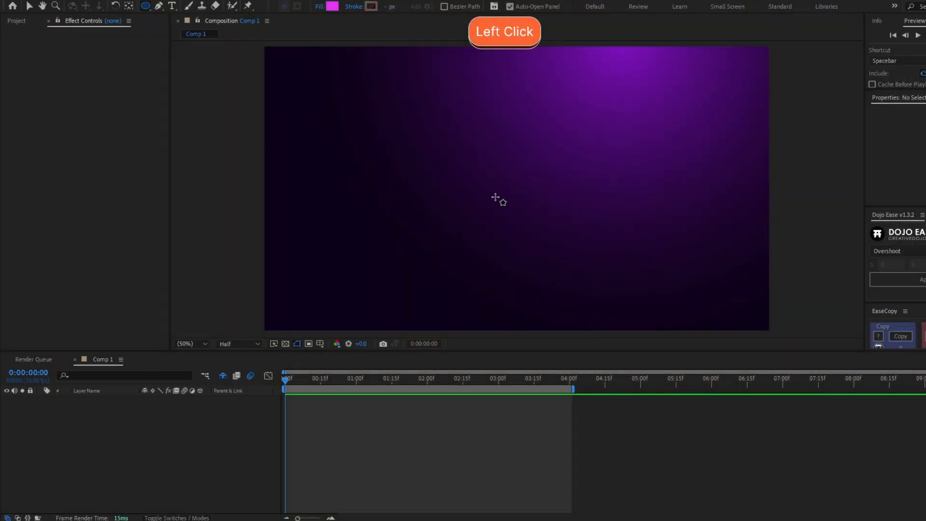
Step: Draw a magenta circle with the Ellipse tool and centre it in the composition
{"action": "left_click_drag", "start_coordinate": [496, 199], "coordinate": [548, 152]}
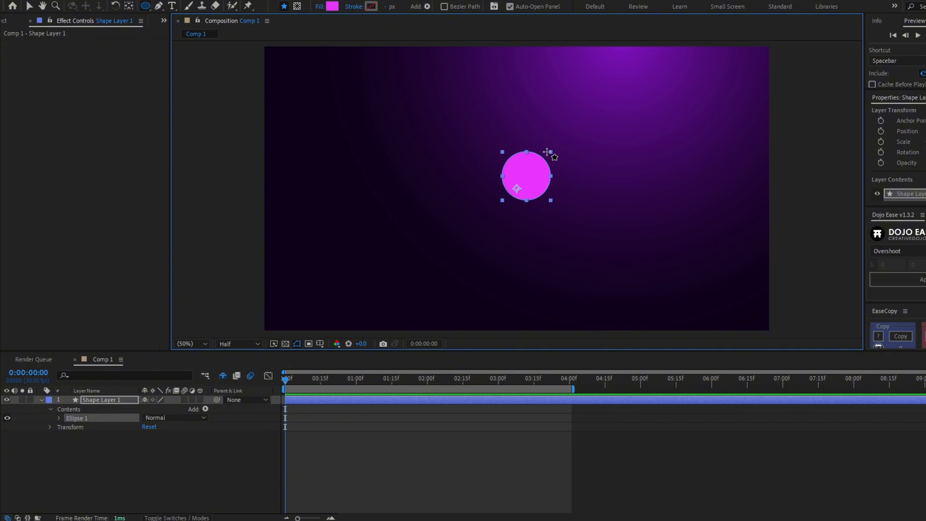
{"action": "key", "text": "ctrl+alt+Home"}
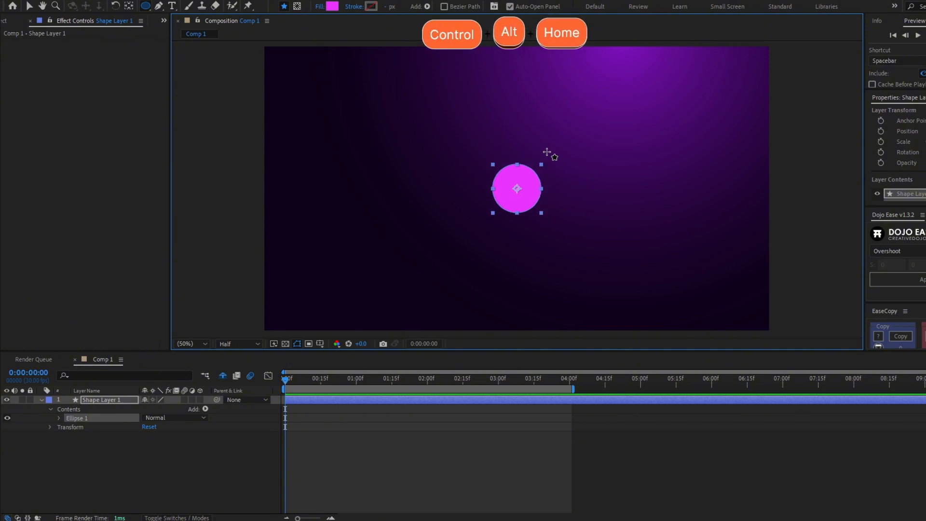
Step: Rename the circle's shape layer to Ball and set its label colour to Fuchsia
{"action": "left_click", "coordinate": [128, 398]}
{"action": "key", "text": "Return"}
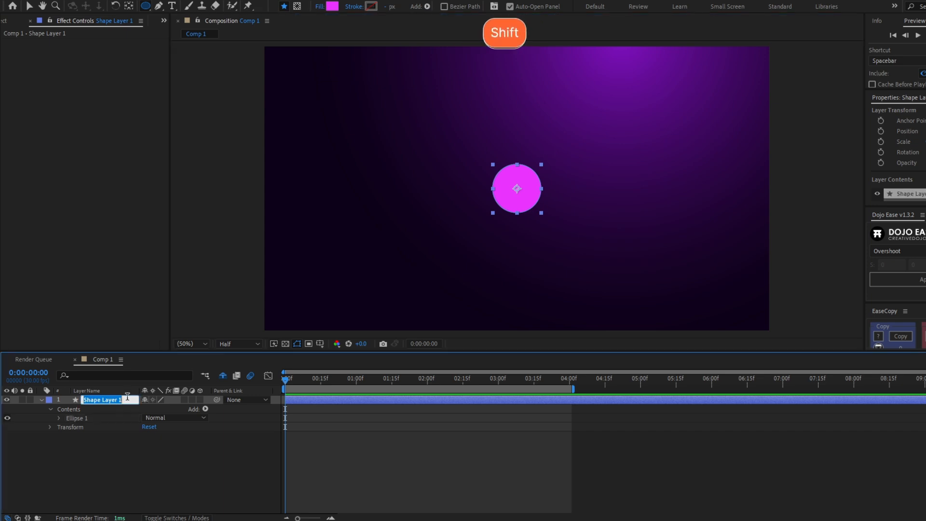
{"action": "type", "text": "Ball"}
{"action": "key", "text": "Return"}
{"action": "left_click", "coordinate": [48, 399]}
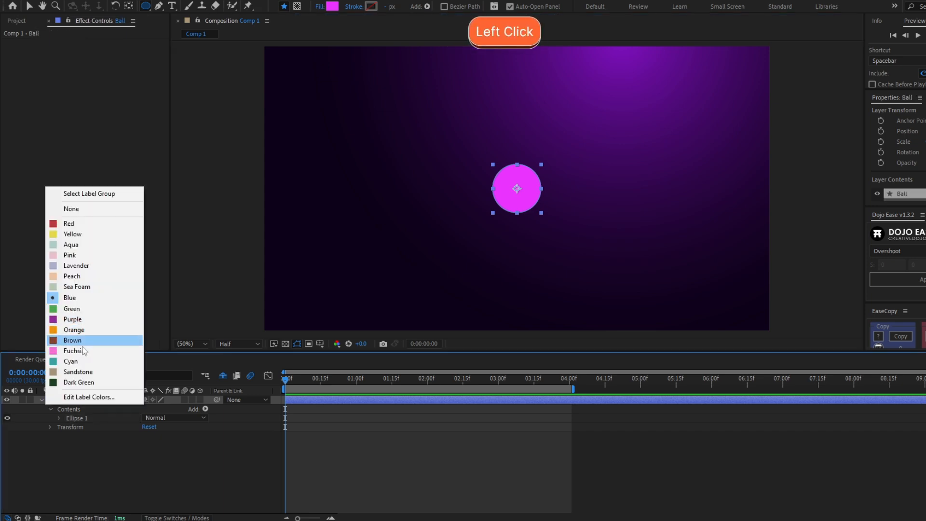
{"action": "left_click", "coordinate": [72, 350]}
Step: Animate the Ball's position from the centre at frame 0 to straight left of centre at 15 frames
{"action": "key", "text": "p"}
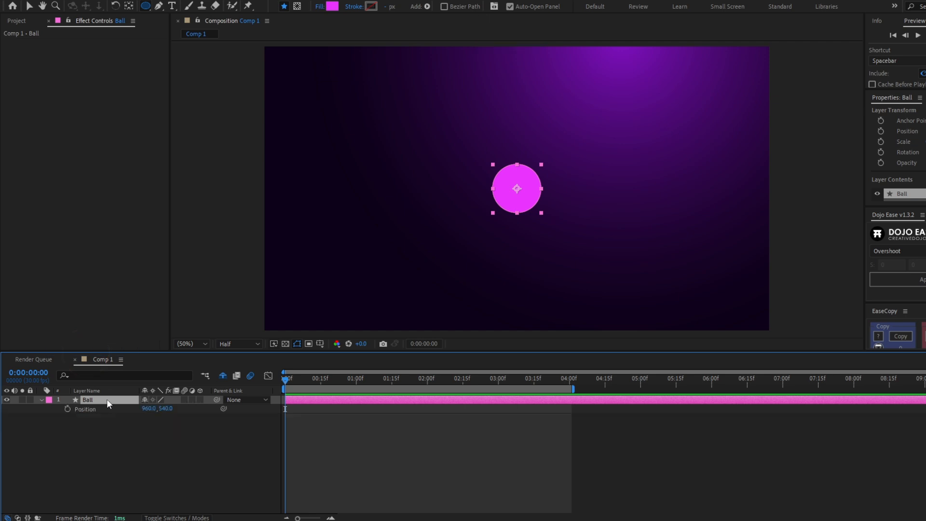
{"action": "left_click", "coordinate": [67, 409]}
{"action": "left_click", "coordinate": [291, 380]}
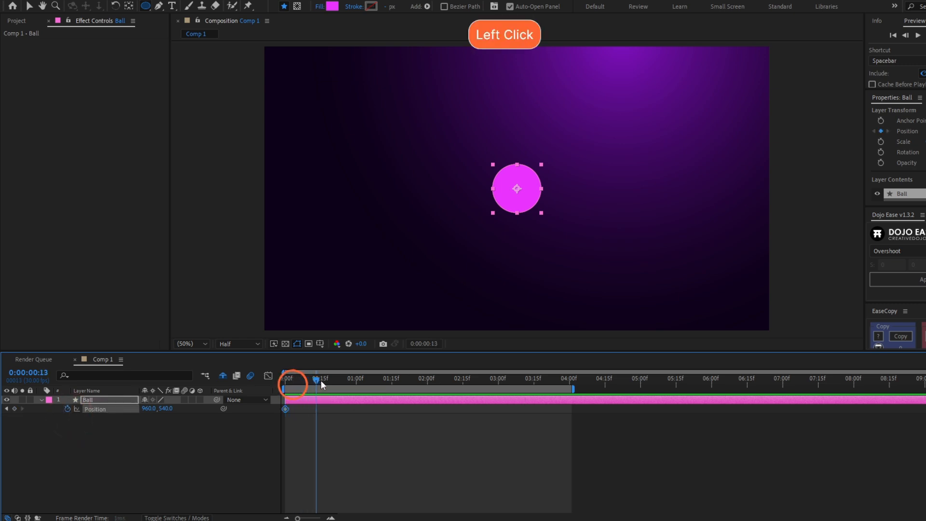
{"action": "left_click", "coordinate": [321, 380]}
{"action": "key", "text": "v"}
{"action": "left_click_drag", "start_coordinate": [523, 190], "coordinate": [353, 212]}
Step: Preview the ball's movement from the start of the timeline
{"action": "left_click", "coordinate": [285, 381]}
{"action": "key", "text": "space"}
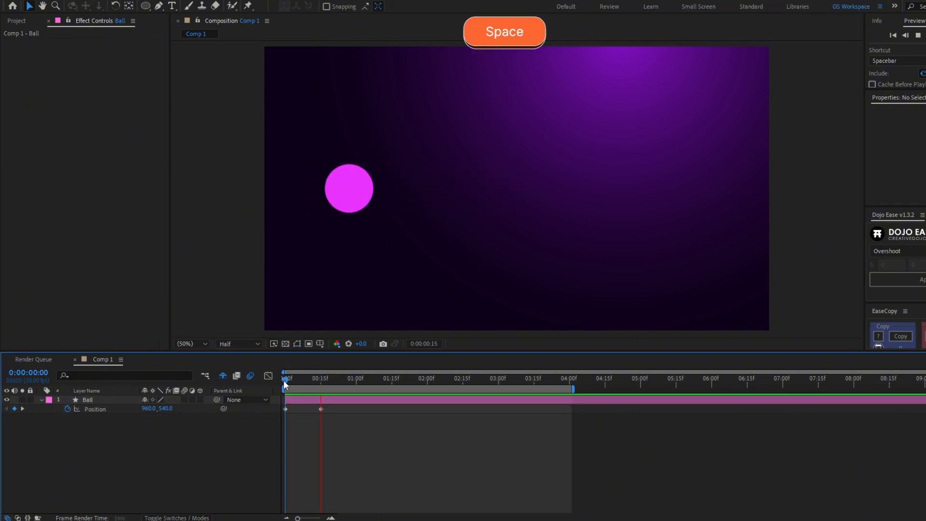
{"action": "left_click", "coordinate": [282, 380]}
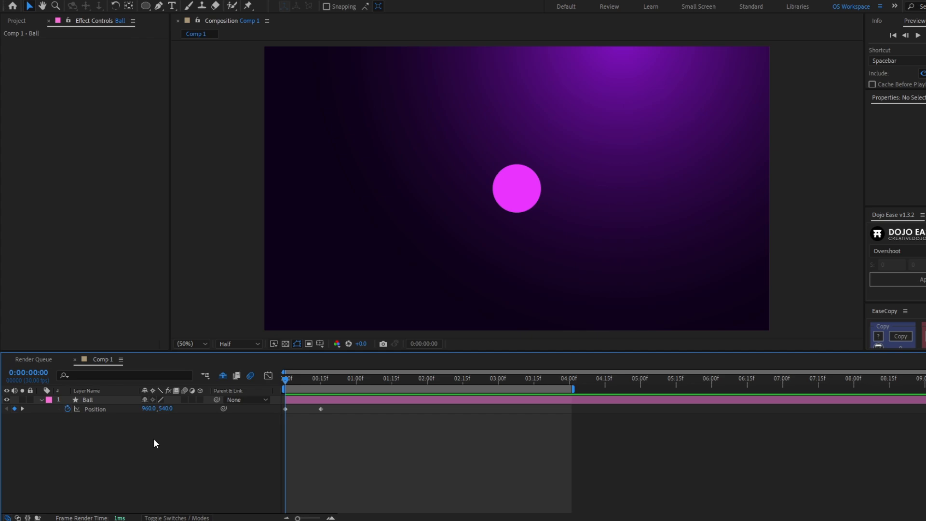
Step: Switch to the Brave browser, open orlandosaa.site/overshoot-expression and copy the complete overshoot expression
{"action": "key", "text": "alt+Tab"}
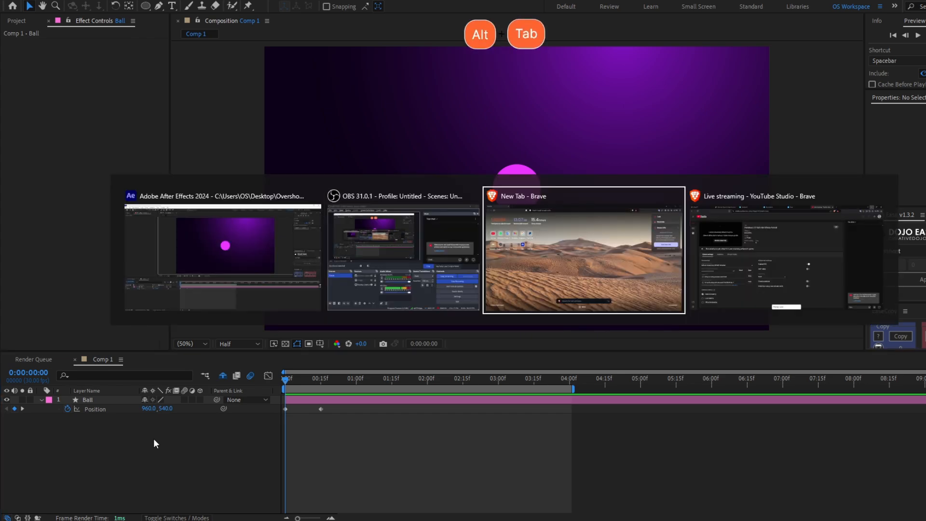
{"action": "key", "text": "Return"}
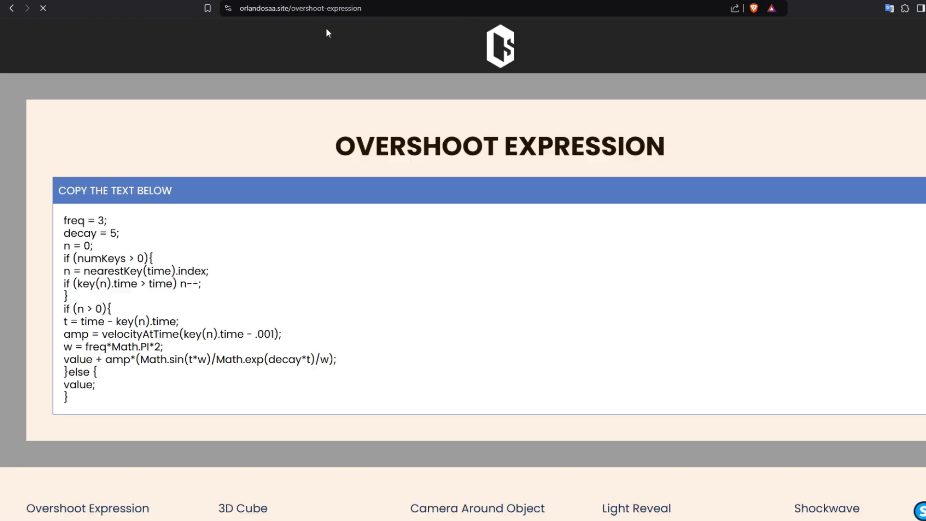
{"action": "left_click_drag", "start_coordinate": [121, 393], "coordinate": [66, 220]}
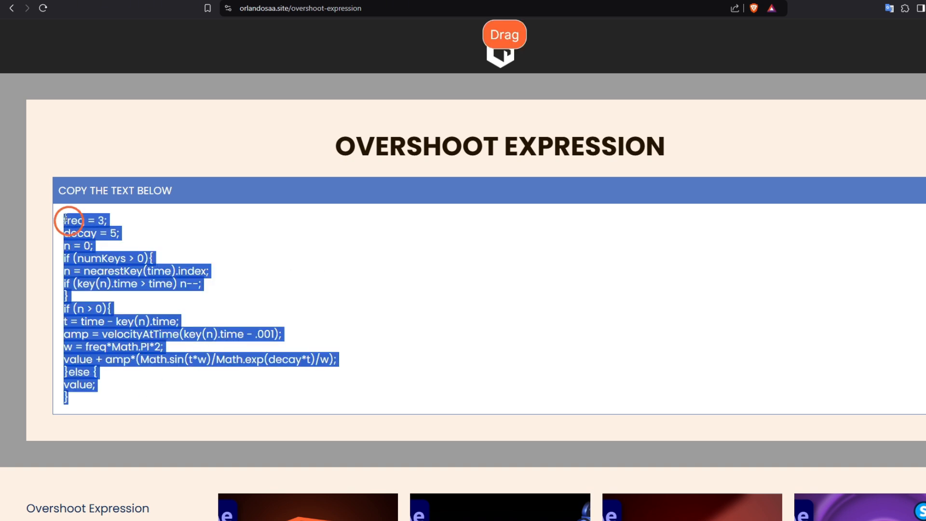
{"action": "key", "text": "ctrl+c"}
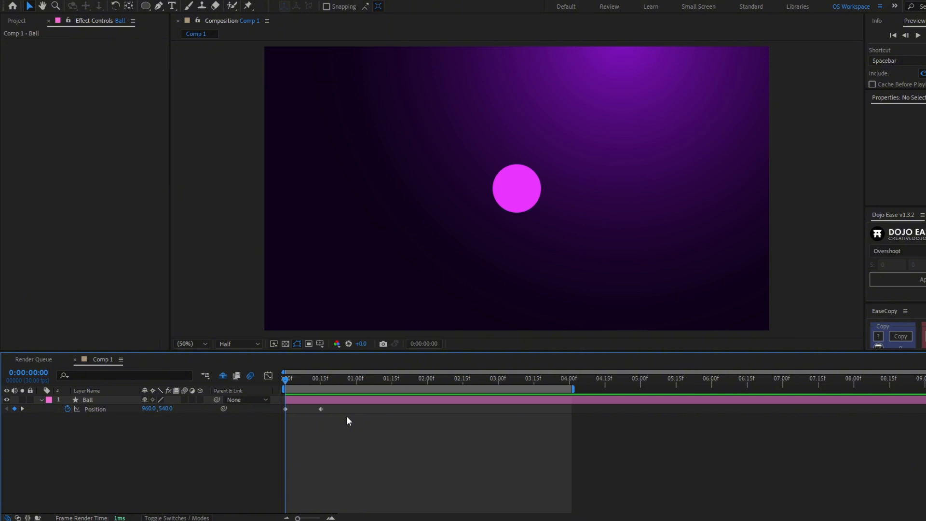
Step: In After Effects, add an expression to the Ball's Position property and paste the copied overshoot code into it
{"action": "left_click", "coordinate": [100, 409]}
{"action": "left_click", "coordinate": [68, 410], "text": "alt"}
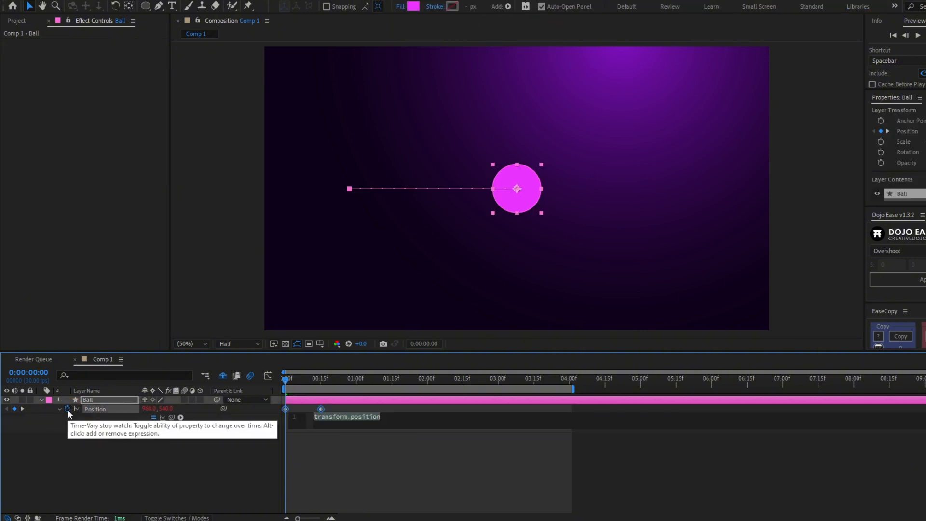
{"action": "key", "text": "ctrl+v"}
{"action": "left_click", "coordinate": [335, 451]}
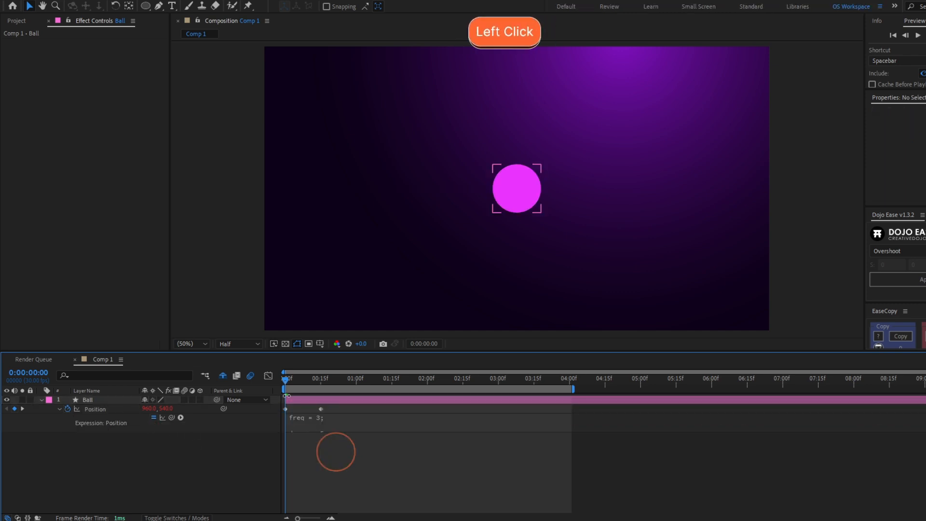
Step: Preview the ball's motion with the overshoot expression from the start of the timeline
{"action": "key", "text": "space"}
{"action": "key", "text": "space"}
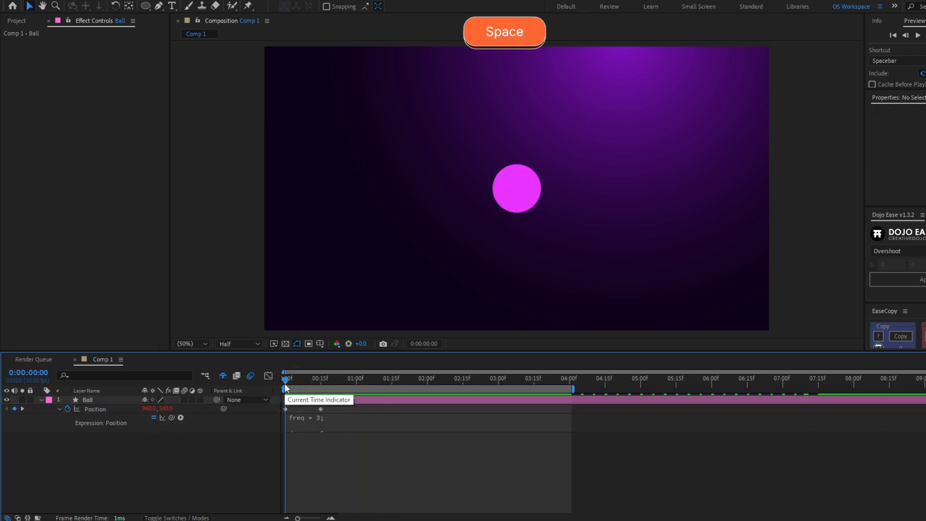
{"action": "left_click", "coordinate": [284, 383]}
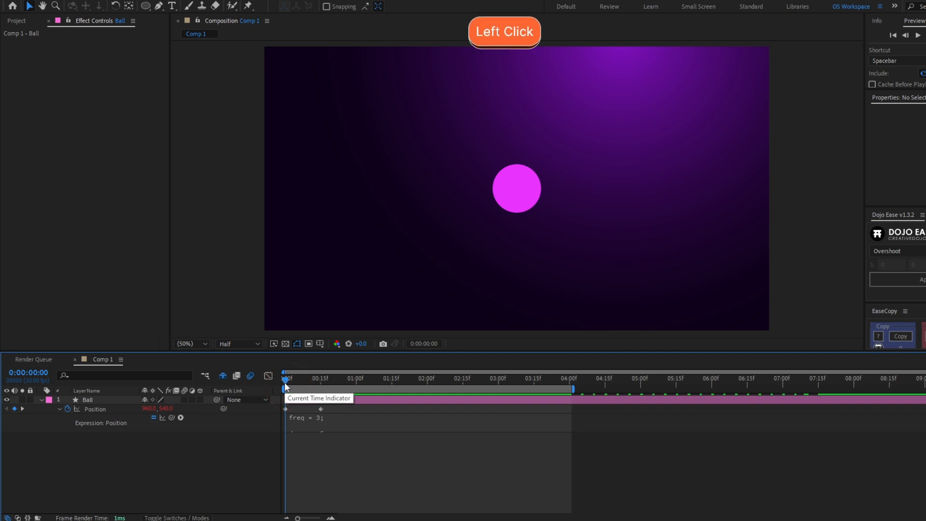
{"action": "key", "text": "space"}
Step: Enlarge the Position expression field so that more lines of the code are readable
{"action": "left_click", "coordinate": [336, 435]}
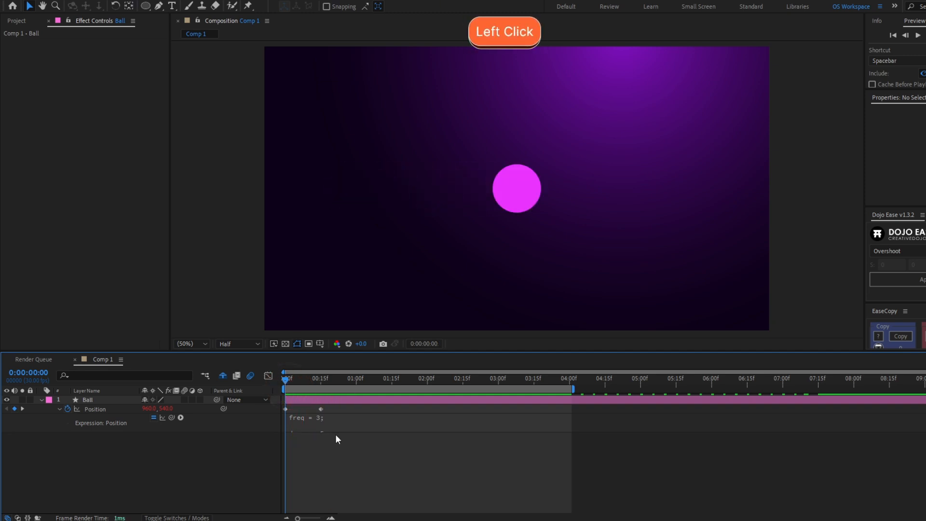
{"action": "left_click_drag", "start_coordinate": [319, 431], "coordinate": [320, 488]}
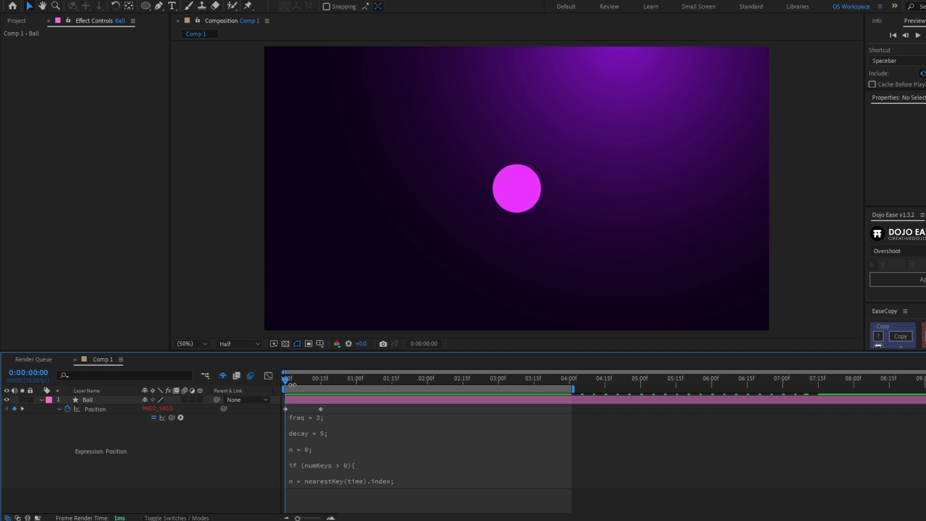
{"action": "left_click", "coordinate": [300, 455]}
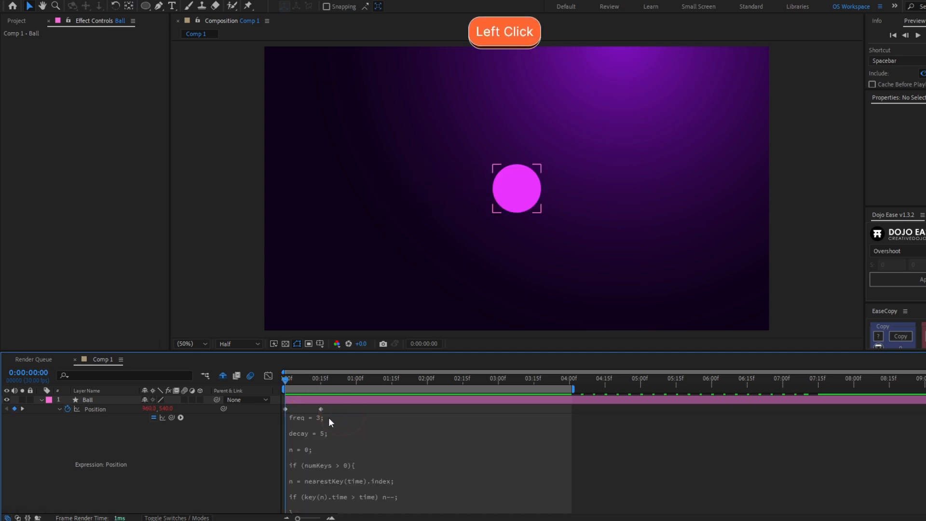
Step: Set freq to 8 in the Ball's Position expression and preview the overshoot
{"action": "left_click", "coordinate": [345, 416]}
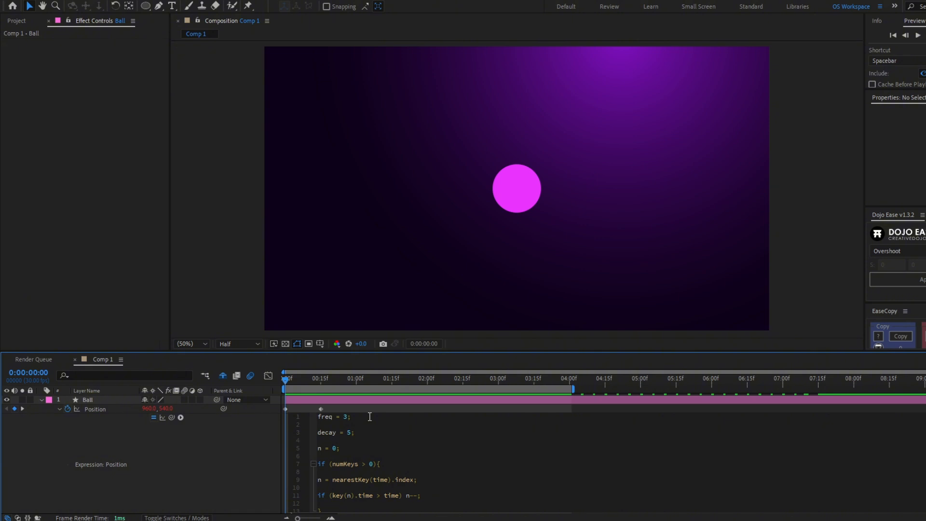
{"action": "key", "text": "BackSpace"}
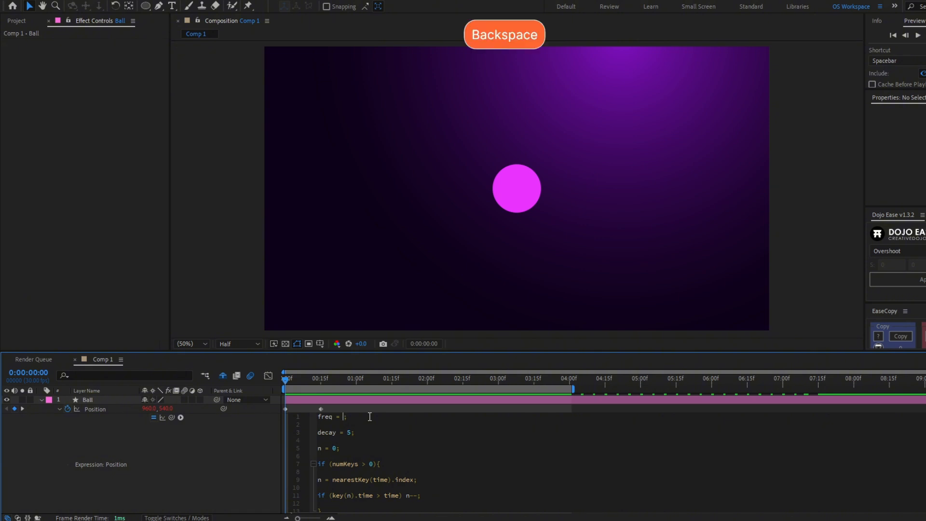
{"action": "type", "text": "8"}
{"action": "left_click", "coordinate": [403, 416]}
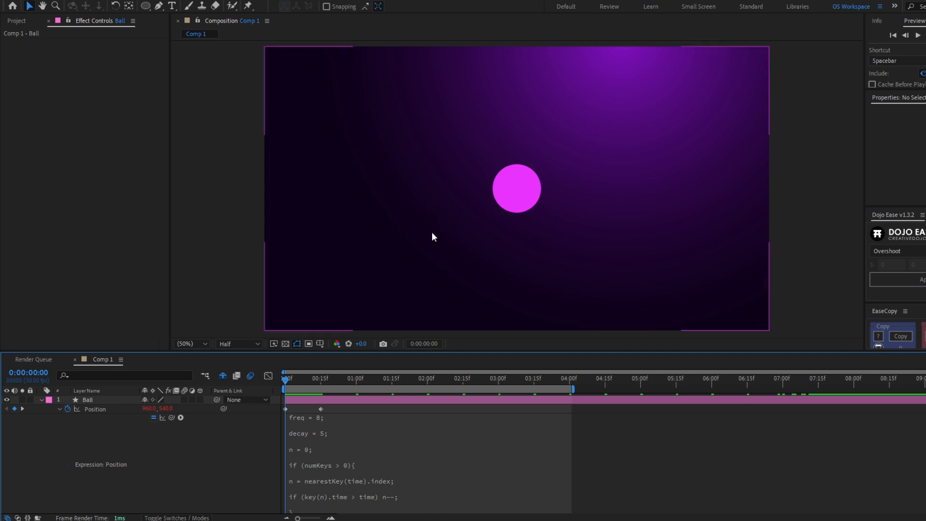
{"action": "key", "text": "space"}
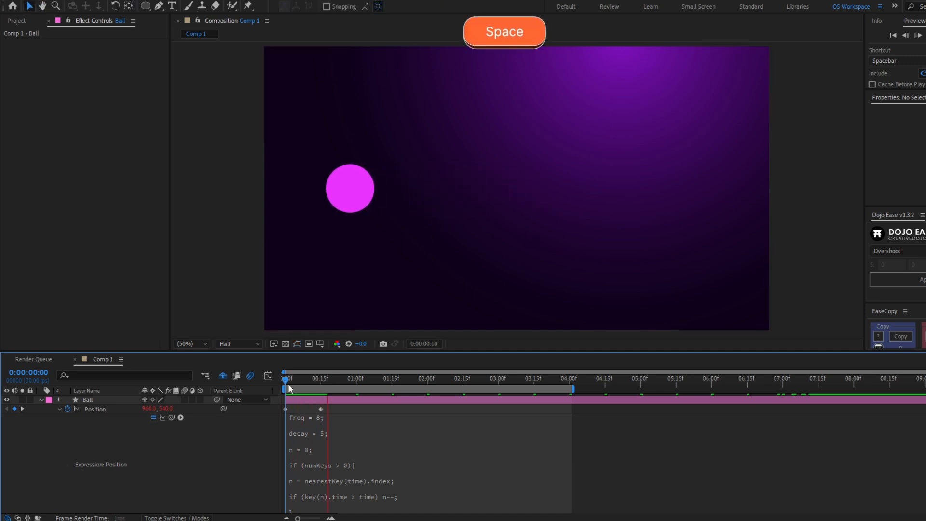
{"action": "key", "text": "space"}
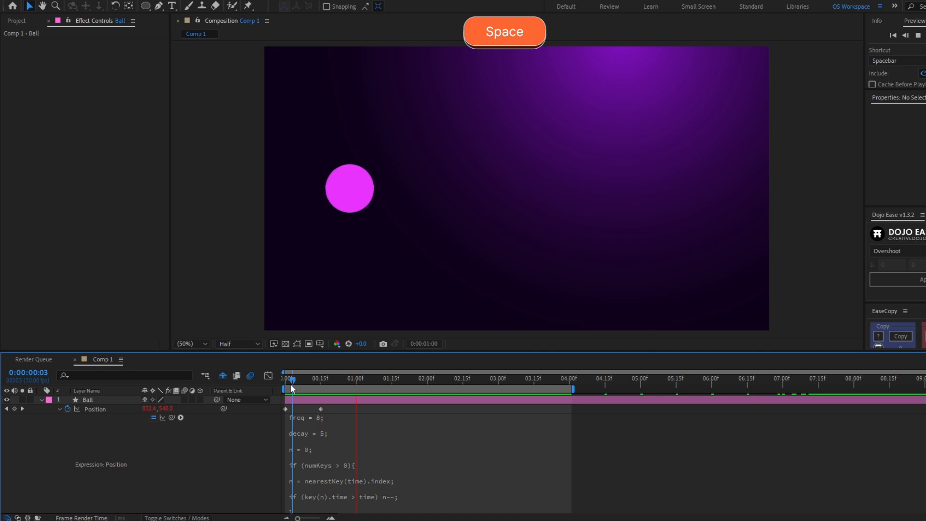
{"action": "left_click", "coordinate": [290, 384]}
Step: Set freq to 1 in the Ball's Position expression and preview the overshoot
{"action": "left_click", "coordinate": [358, 418]}
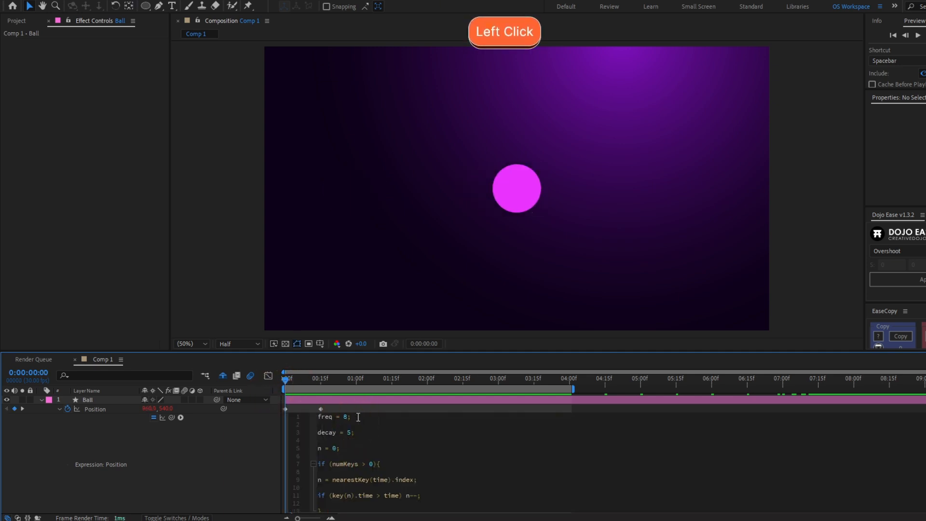
{"action": "type", "text": "1"}
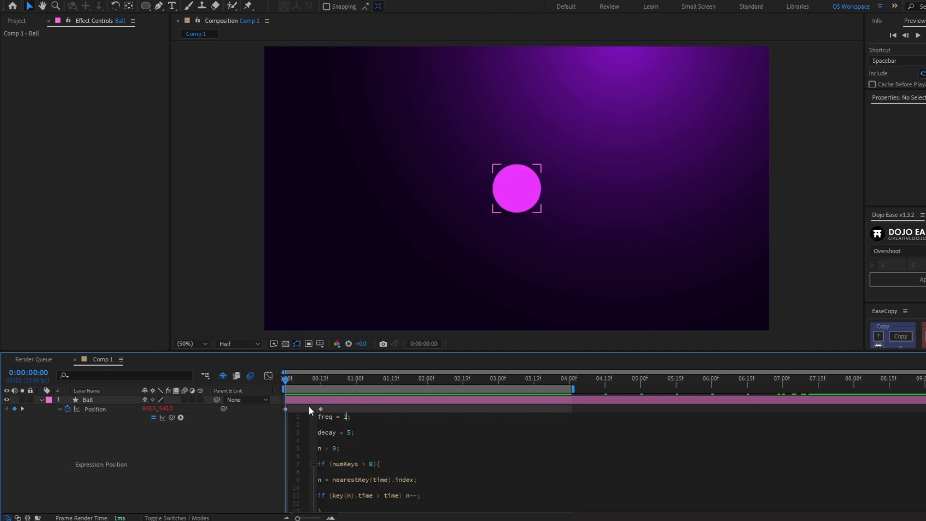
{"action": "left_click", "coordinate": [286, 376]}
{"action": "key", "text": "space"}
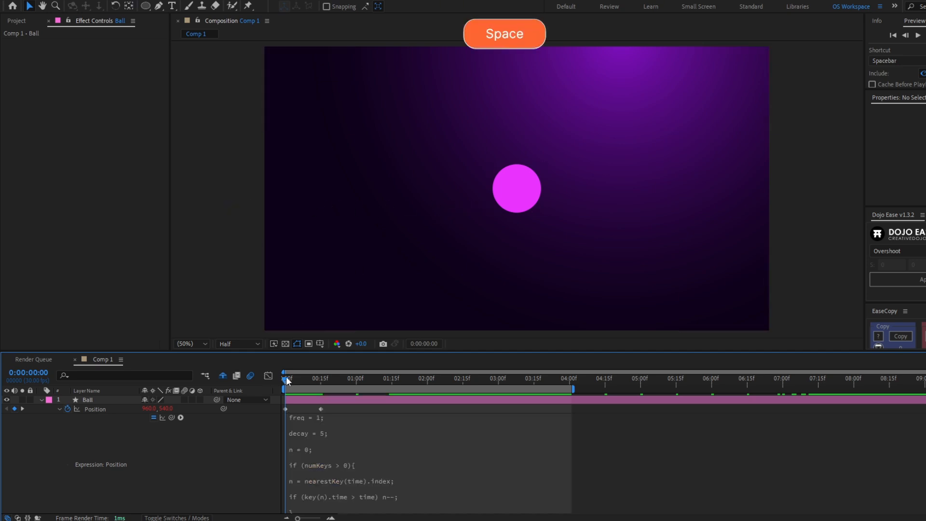
{"action": "key", "text": "space"}
{"action": "key", "text": "space"}
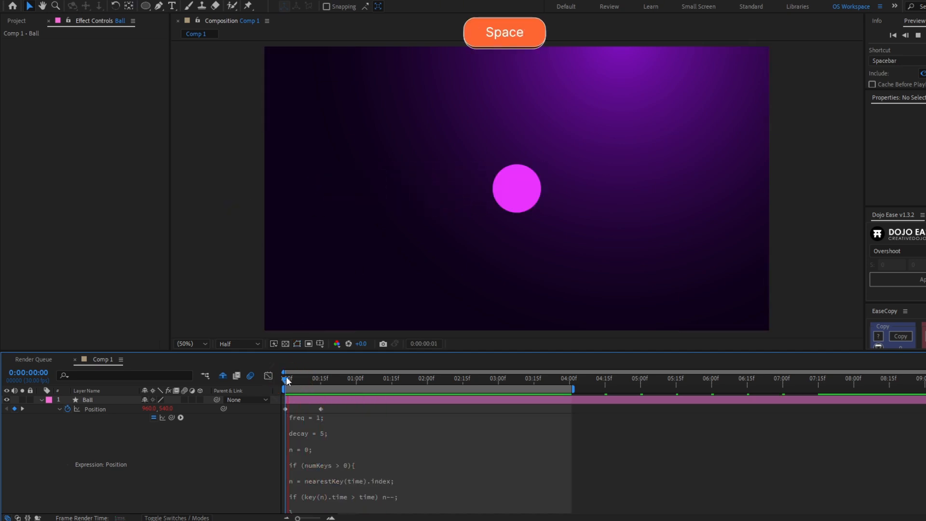
Step: Set freq back to 3 in the Ball's Position expression
{"action": "left_click", "coordinate": [325, 424]}
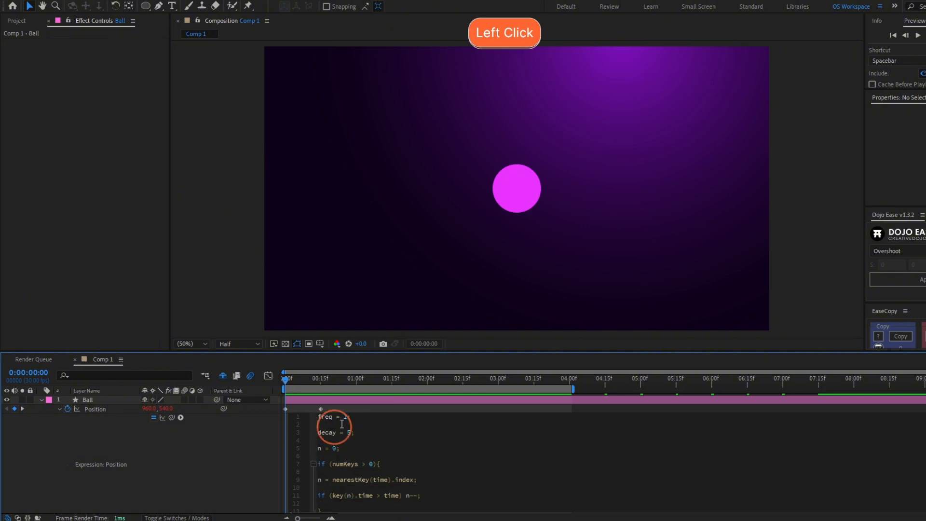
{"action": "left_click", "coordinate": [344, 417]}
{"action": "key", "text": "Delete"}
{"action": "type", "text": "3"}
Step: Set decay to 8 in the Ball's Position expression and preview the overshoot
{"action": "left_click", "coordinate": [352, 434]}
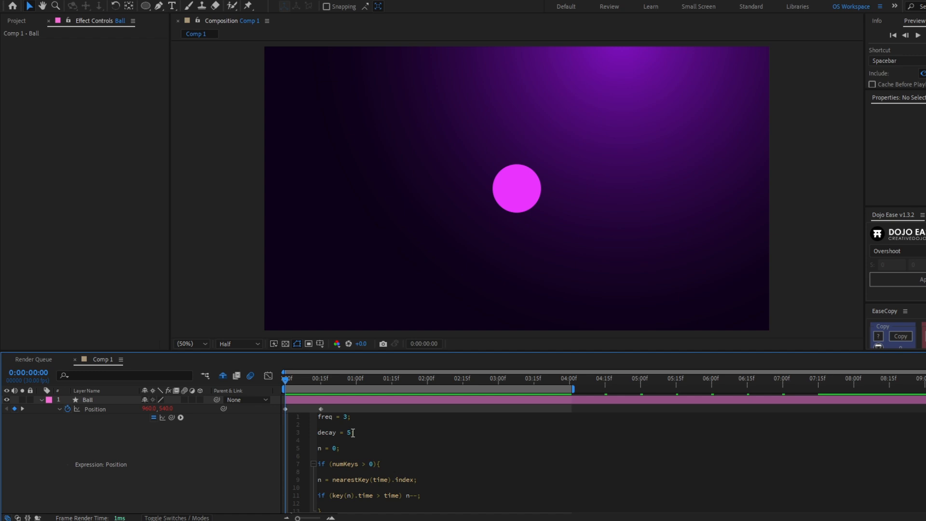
{"action": "type", "text": "8"}
{"action": "left_click", "coordinate": [309, 407]}
{"action": "key", "text": "space"}
{"action": "left_click", "coordinate": [287, 380]}
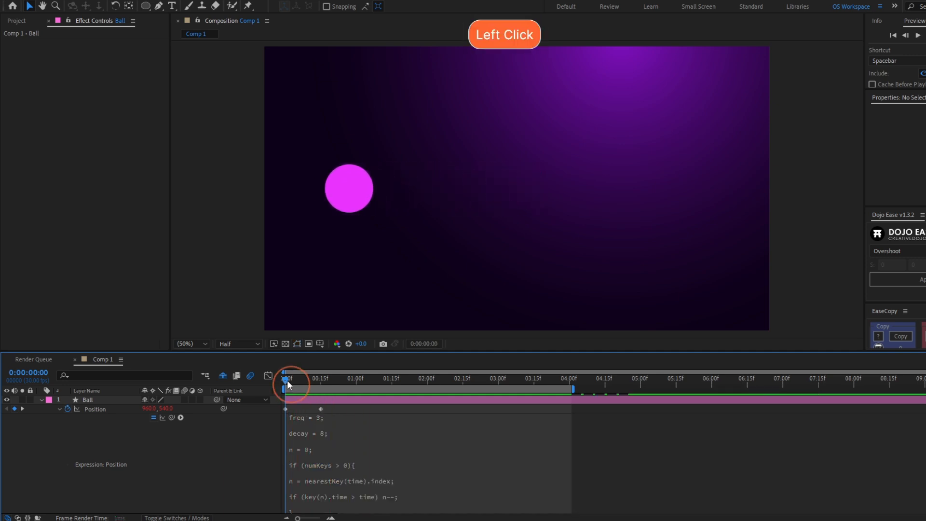
Step: Set decay to 1 in the Ball's Position expression and preview the overshoot from the start
{"action": "left_click", "coordinate": [340, 432]}
{"action": "left_click", "coordinate": [364, 432]}
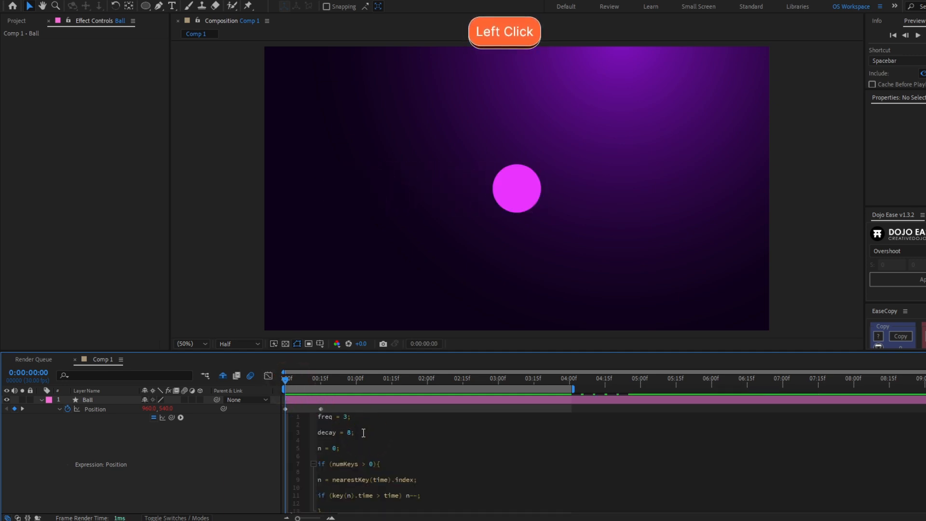
{"action": "key", "text": "BackSpace"}
{"action": "type", "text": "1"}
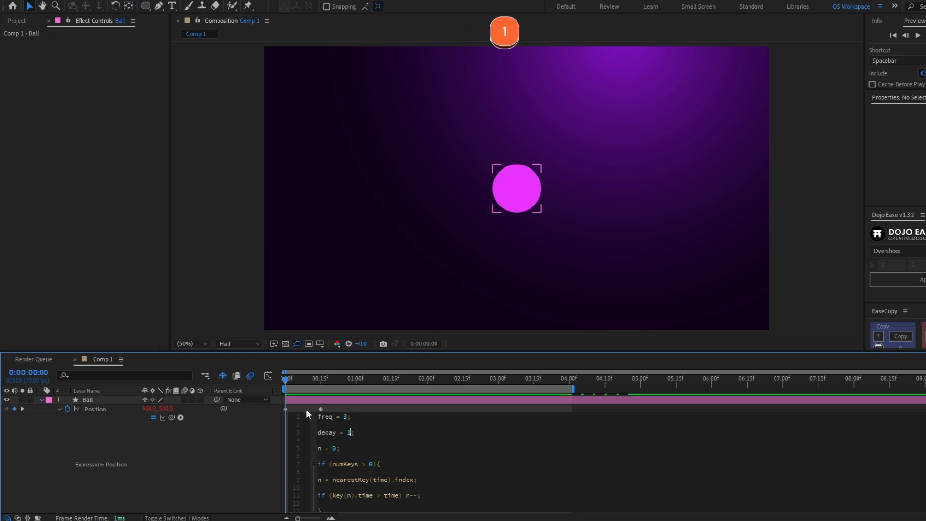
{"action": "left_click", "coordinate": [291, 379]}
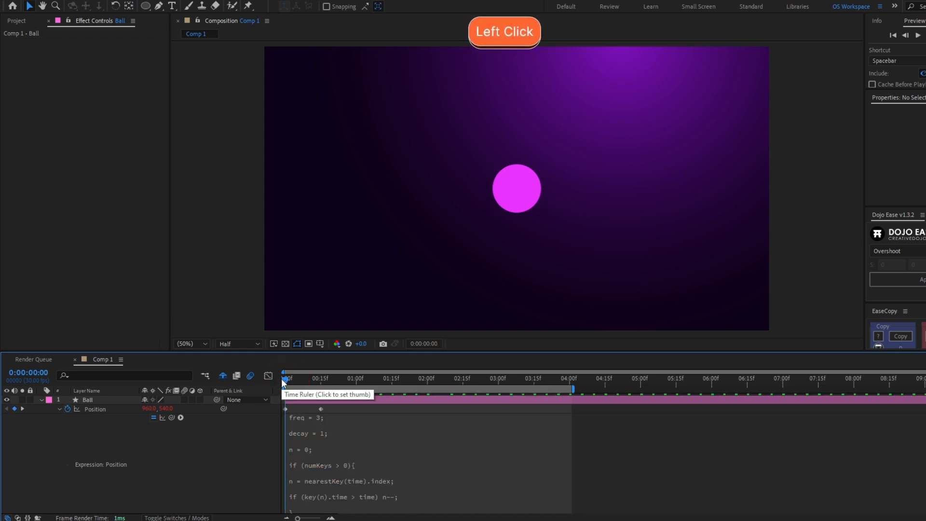
{"action": "key", "text": "space"}
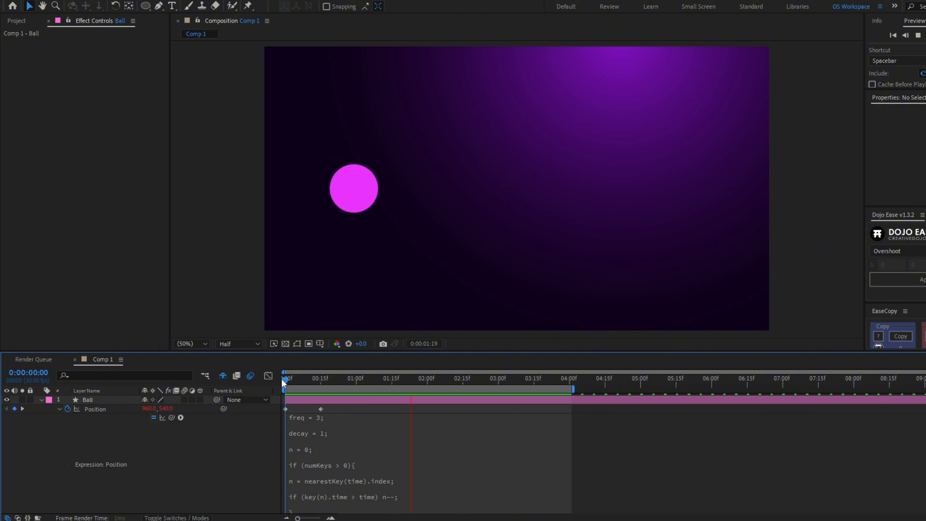
Step: Set decay to 5 in the Ball's Position expression
{"action": "left_click", "coordinate": [350, 432]}
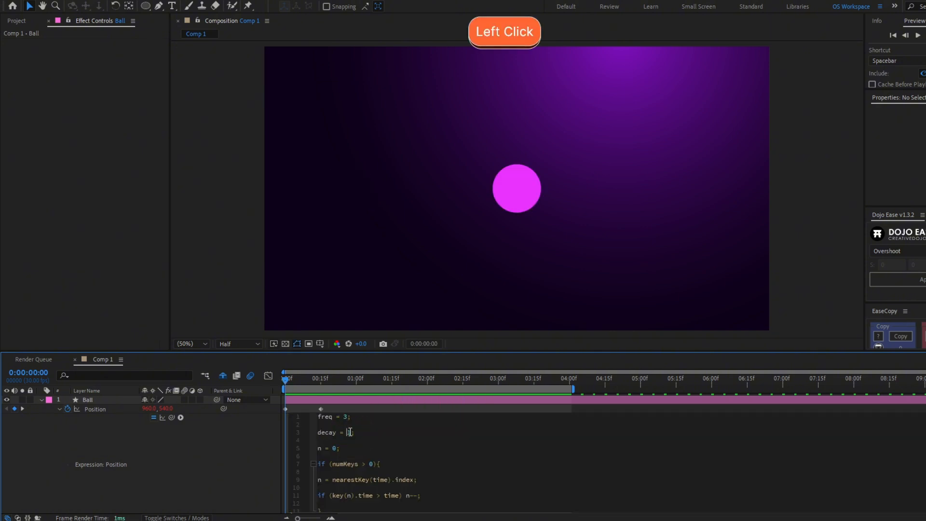
{"action": "type", "text": "5"}
{"action": "left_click", "coordinate": [366, 409]}
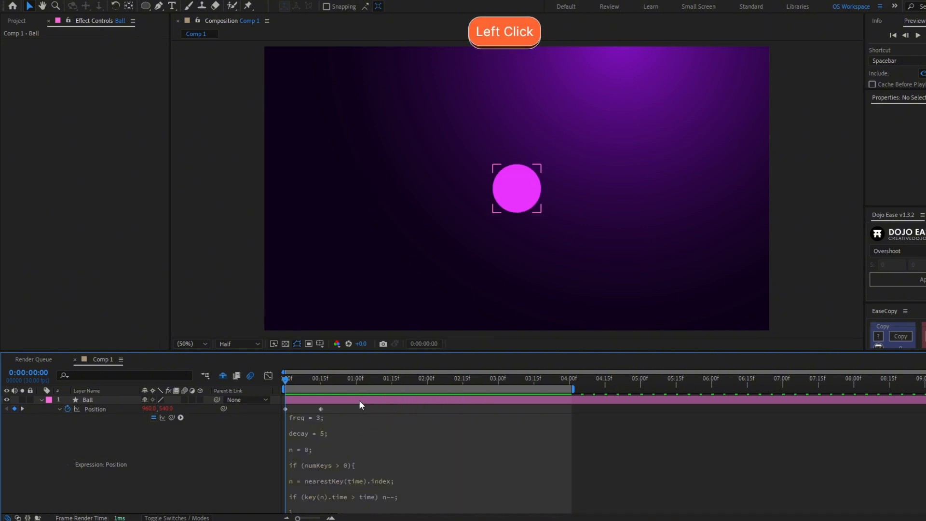
Step: Move the Ball's second Position keyframe earlier to 0:00:00:06 and preview the overshoot
{"action": "left_click_drag", "start_coordinate": [290, 384], "coordinate": [300, 413]}
{"action": "left_click", "coordinate": [320, 409]}
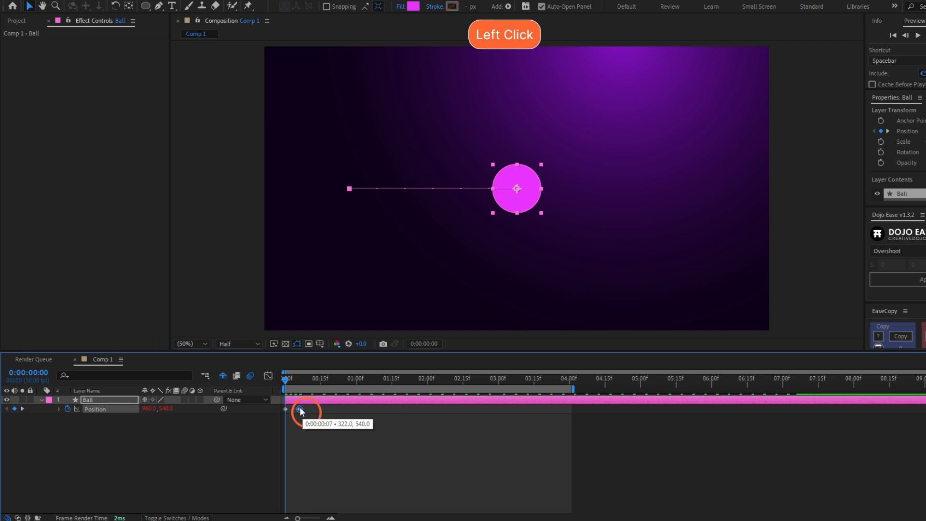
{"action": "left_click", "coordinate": [299, 414]}
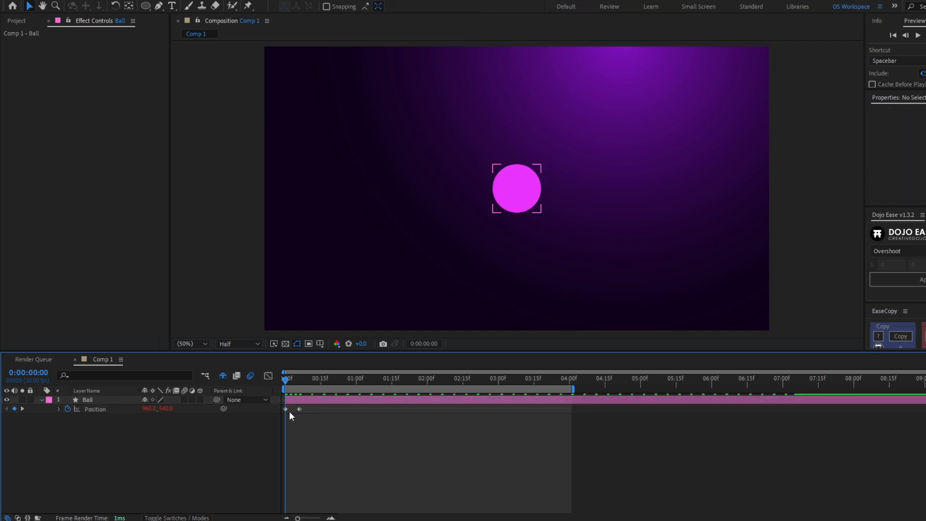
{"action": "key", "text": "space"}
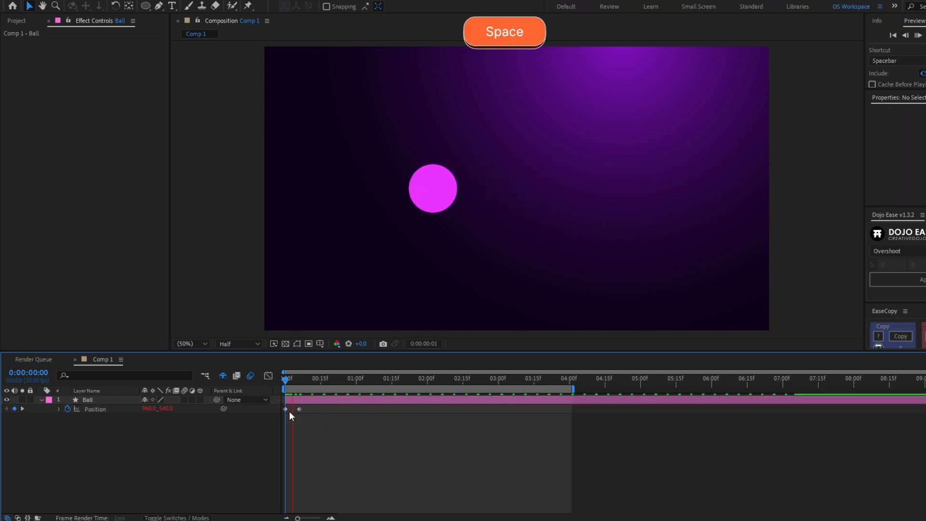
{"action": "key", "text": "space"}
{"action": "key", "text": "space"}
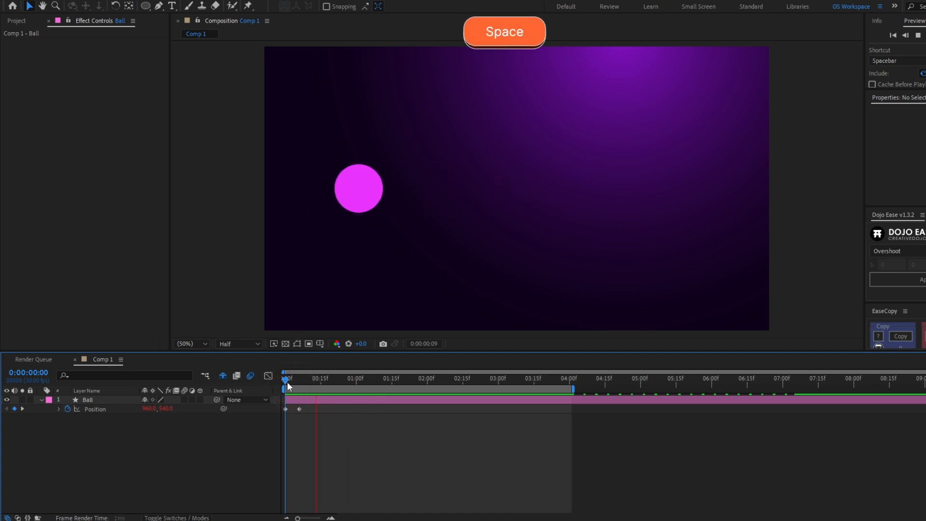
{"action": "left_click", "coordinate": [286, 382]}
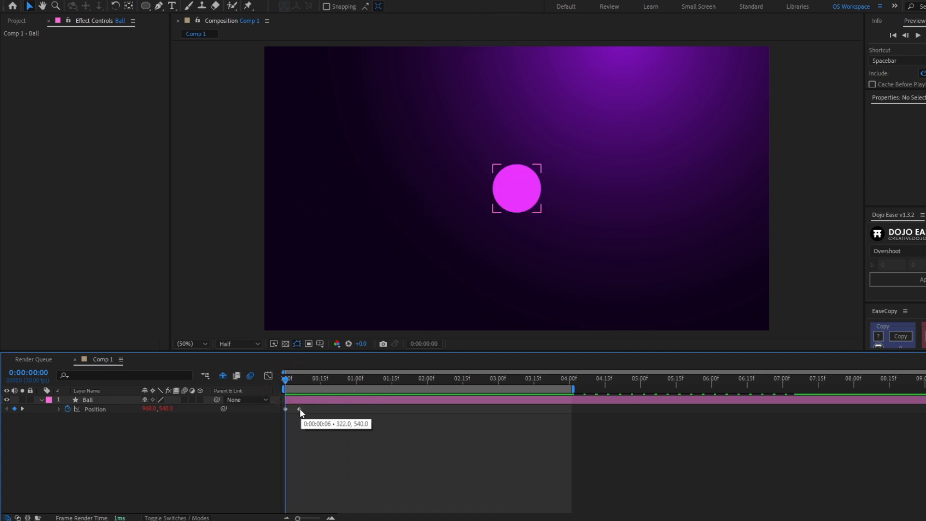
Step: Try the Ball's second Position keyframe at 0:00:01:02 with a preview, and return it to 0:00:00:06
{"action": "left_click_drag", "start_coordinate": [299, 409], "coordinate": [363, 414]}
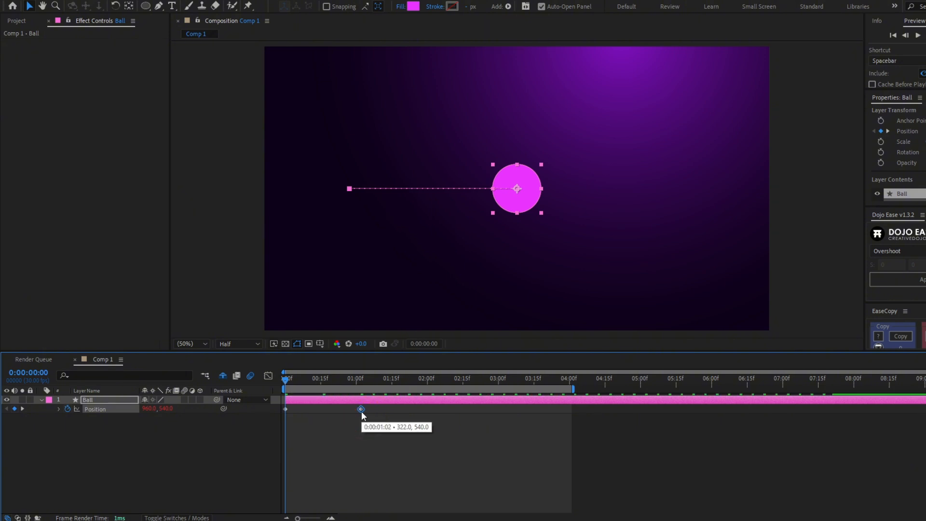
{"action": "key", "text": "space"}
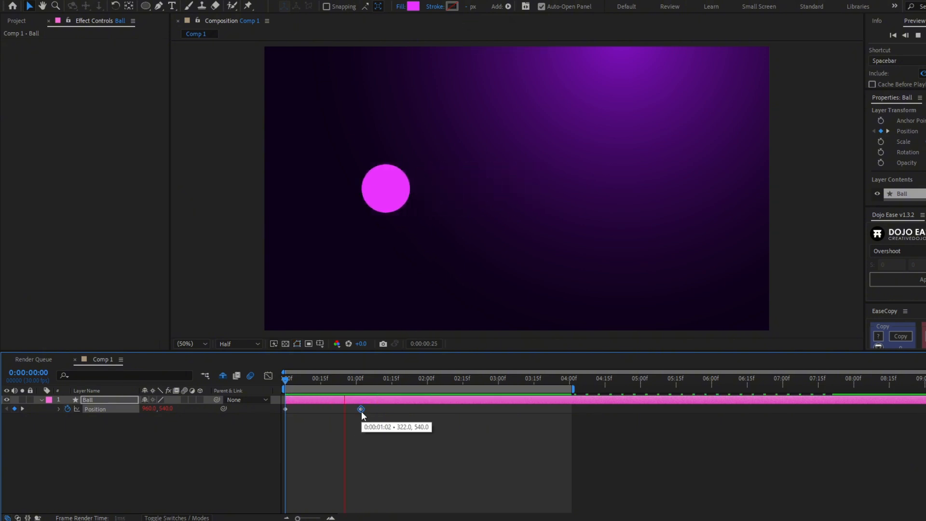
{"action": "key", "text": "space"}
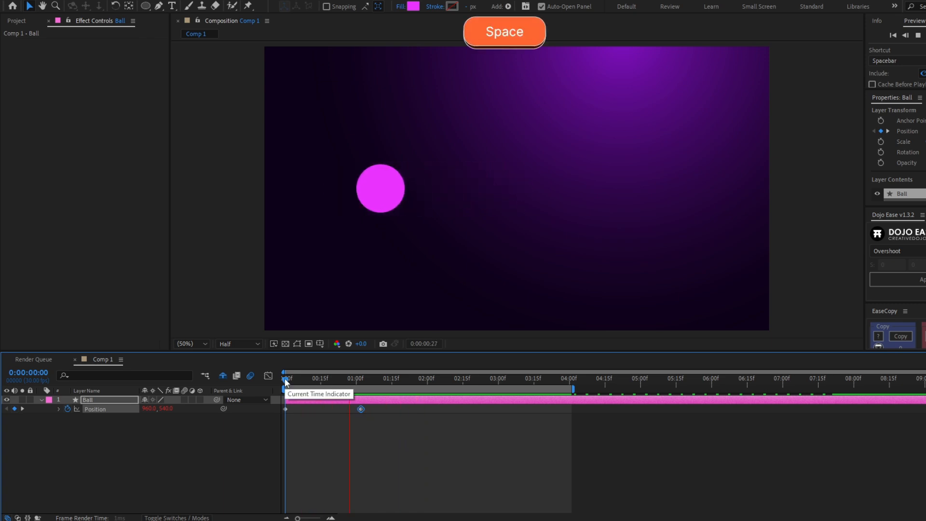
{"action": "left_click", "coordinate": [283, 379]}
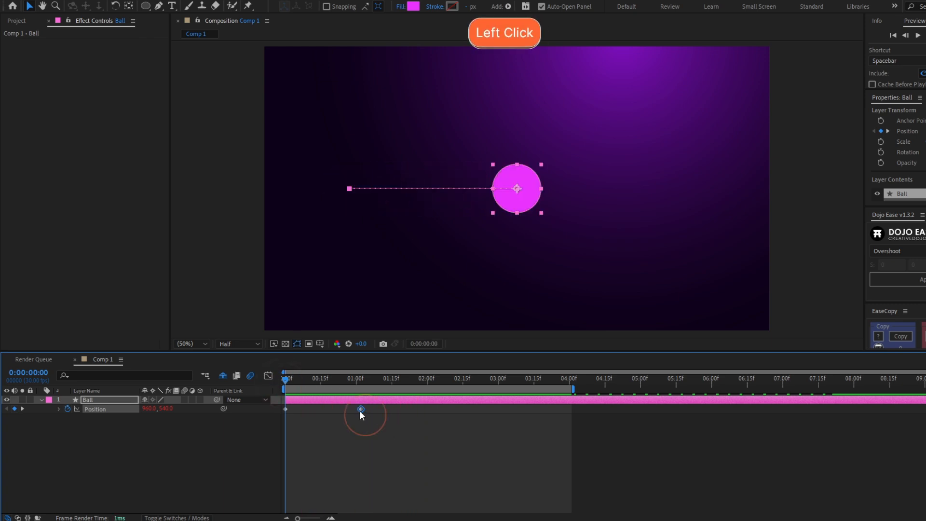
{"action": "left_click_drag", "start_coordinate": [359, 410], "coordinate": [300, 409]}
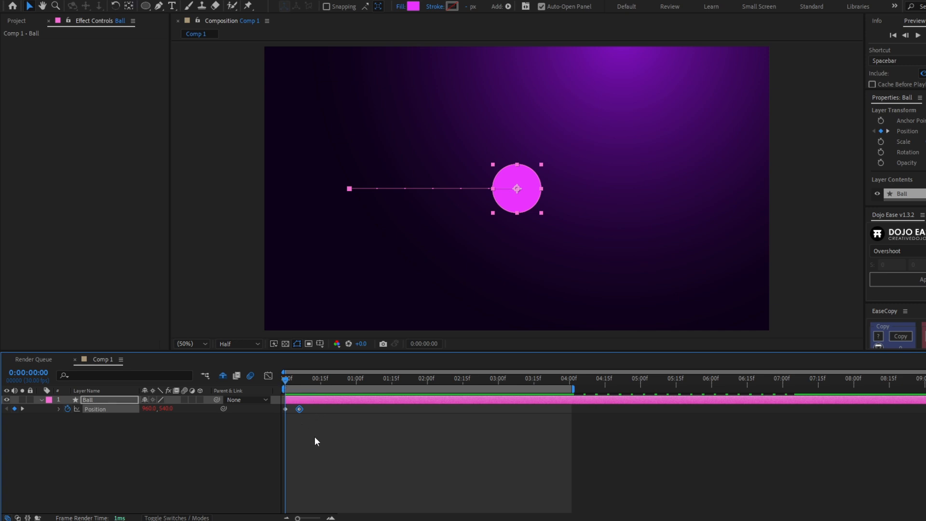
Step: Apply Easy Ease to the Ball's second Position keyframe and preview how the motion ends
{"action": "left_click", "coordinate": [299, 409]}
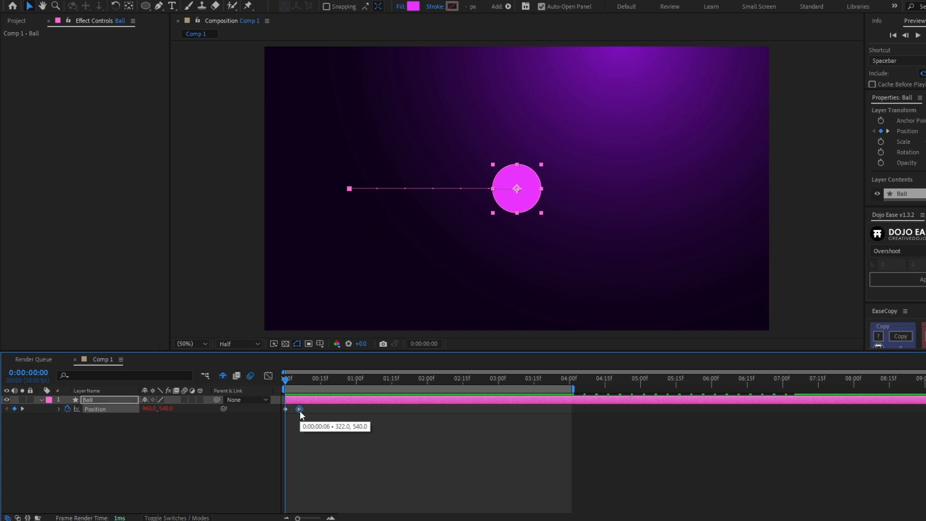
{"action": "key", "text": "F9"}
{"action": "left_click", "coordinate": [300, 434]}
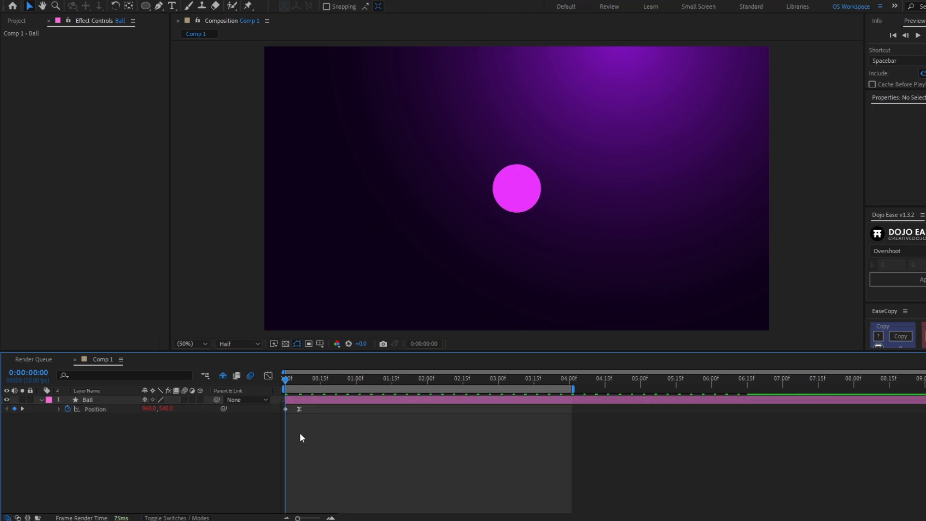
{"action": "key", "text": "space"}
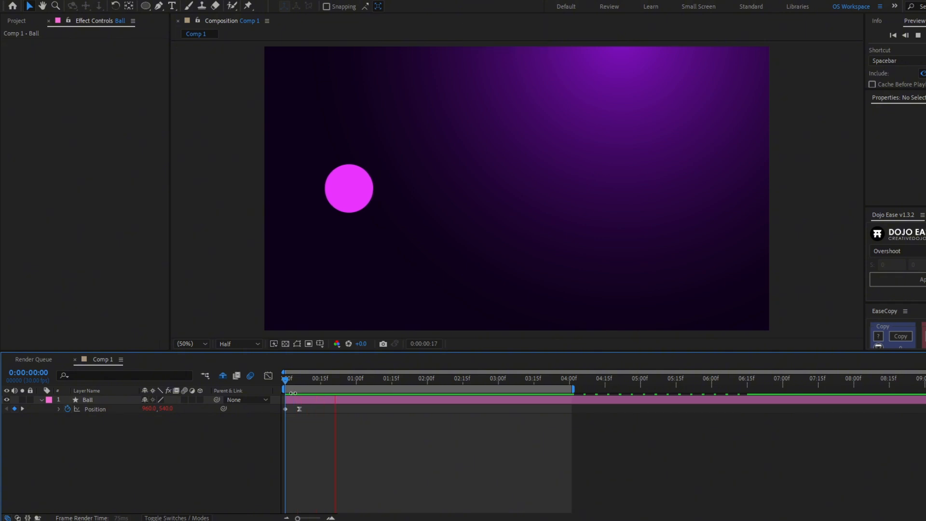
{"action": "key", "text": "space"}
{"action": "key", "text": "space"}
{"action": "left_click", "coordinate": [285, 383]}
{"action": "key", "text": "space"}
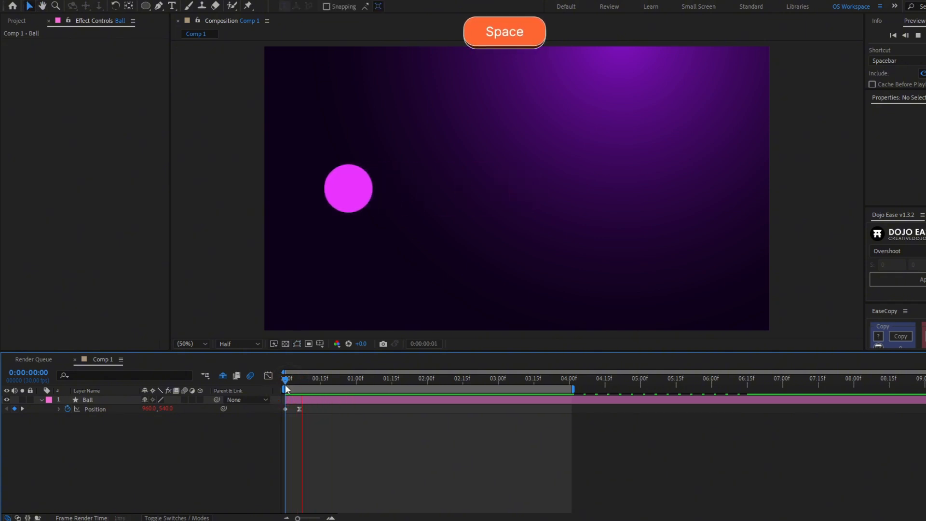
{"action": "left_click", "coordinate": [286, 385]}
{"action": "key", "text": "space"}
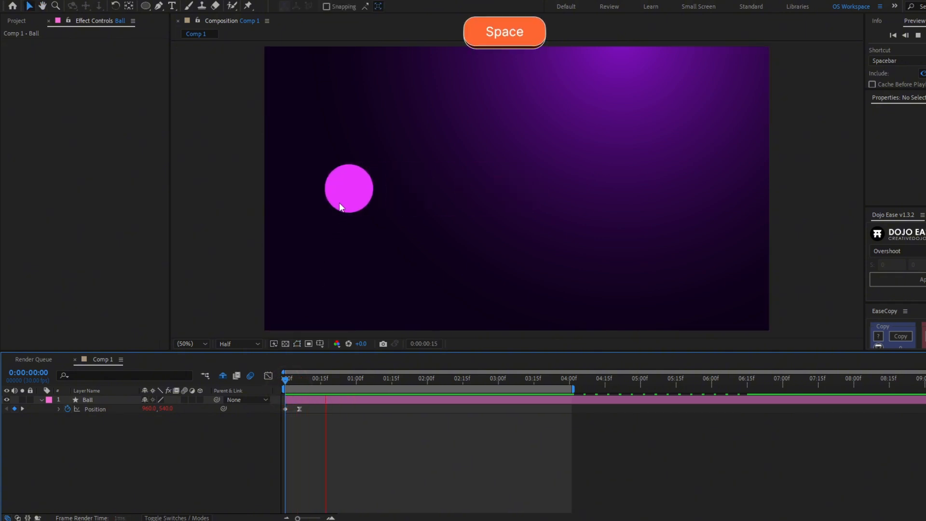
{"action": "left_click", "coordinate": [283, 383]}
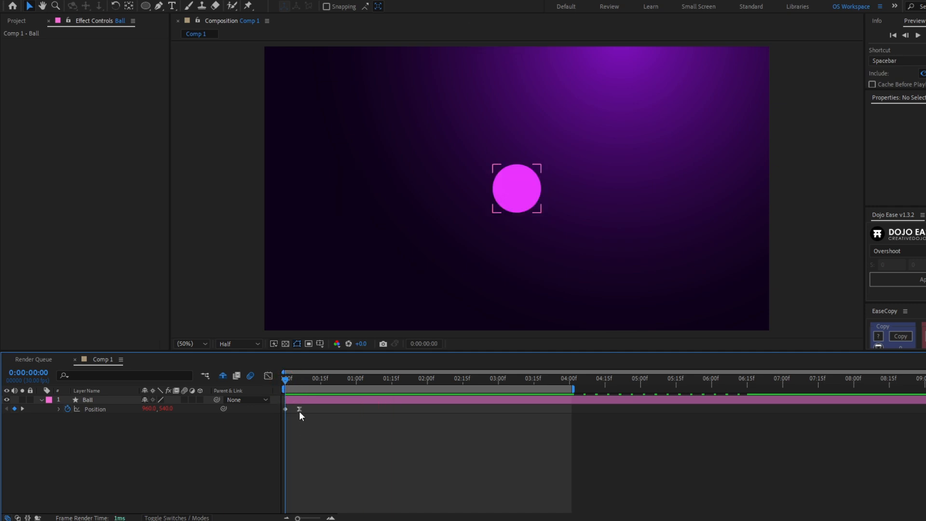
Step: Convert the Ball's second Position keyframe back to linear and preview the overshoot
{"action": "left_click", "coordinate": [299, 410], "text": "ctrl"}
{"action": "left_click", "coordinate": [295, 427]}
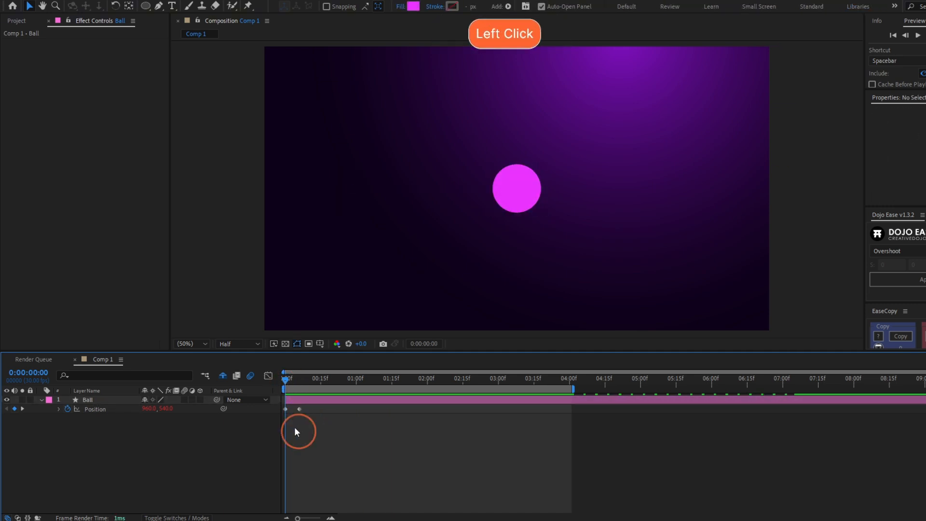
{"action": "key", "text": "space"}
{"action": "left_click", "coordinate": [282, 383]}
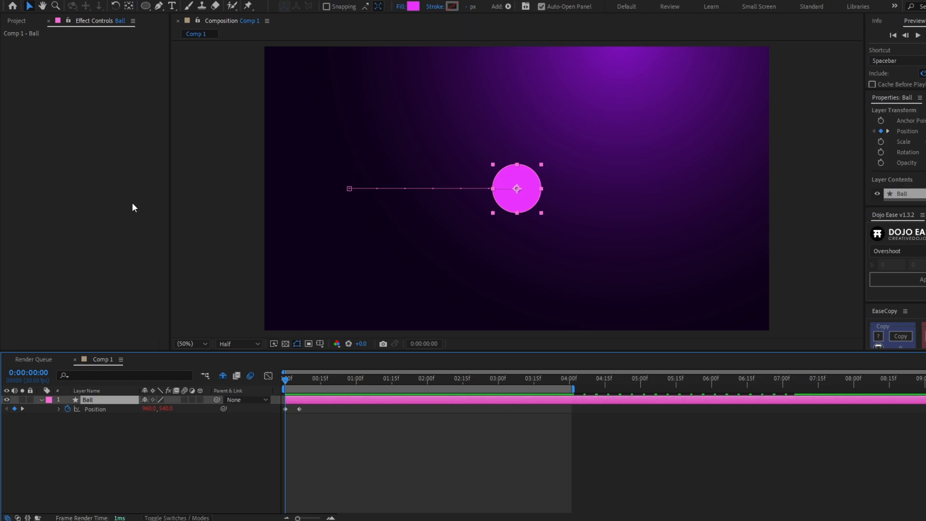
Step: Apply the Better Glow preset to the Ball layer and preview the glowing ball
{"action": "key", "text": "ctrl+space"}
{"action": "type", "text": "bet"}
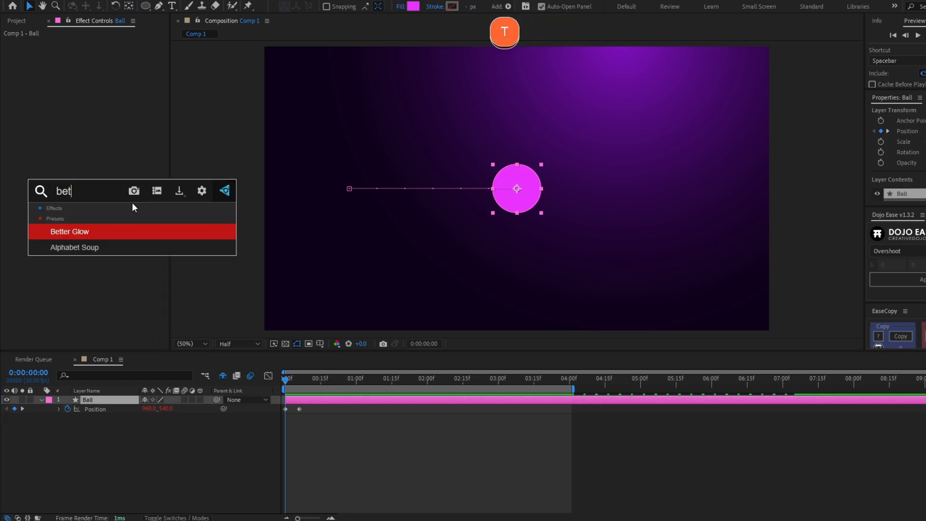
{"action": "key", "text": "Return"}
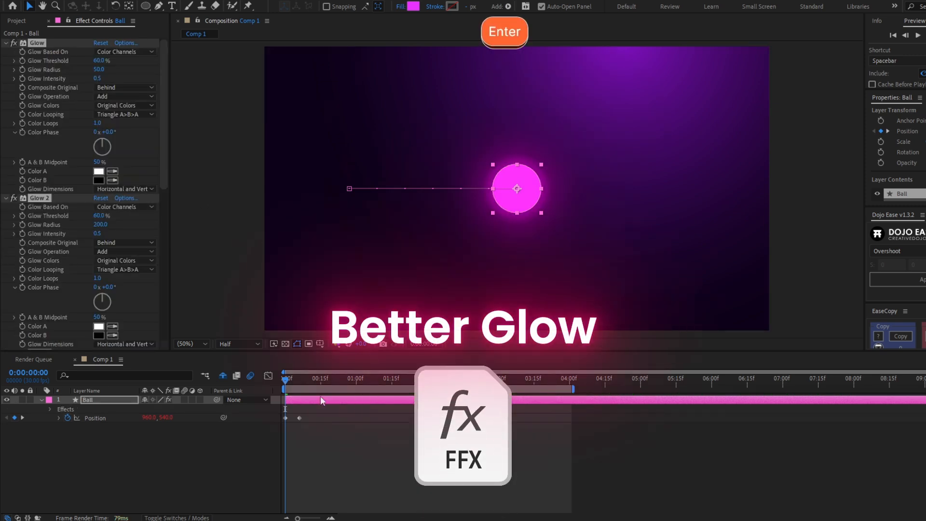
{"action": "left_click", "coordinate": [324, 440]}
{"action": "key", "text": "space"}
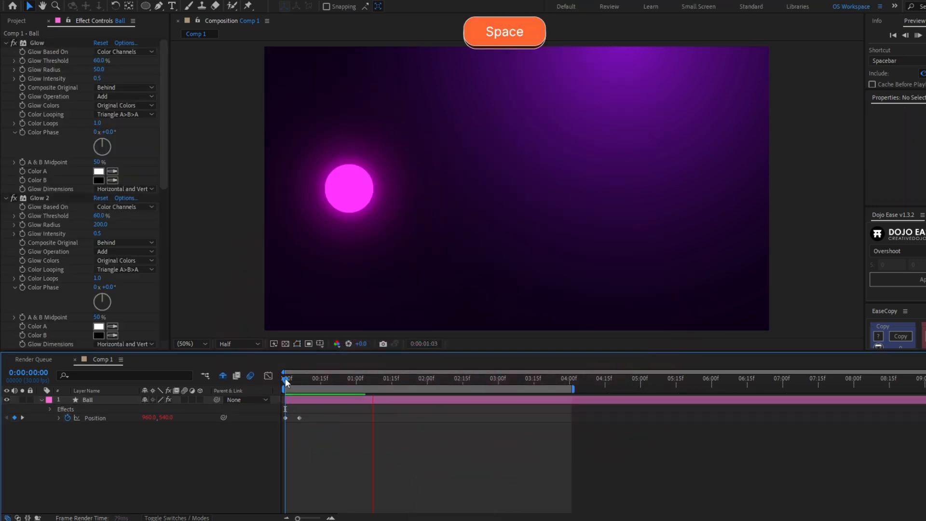
{"action": "left_click", "coordinate": [286, 383]}
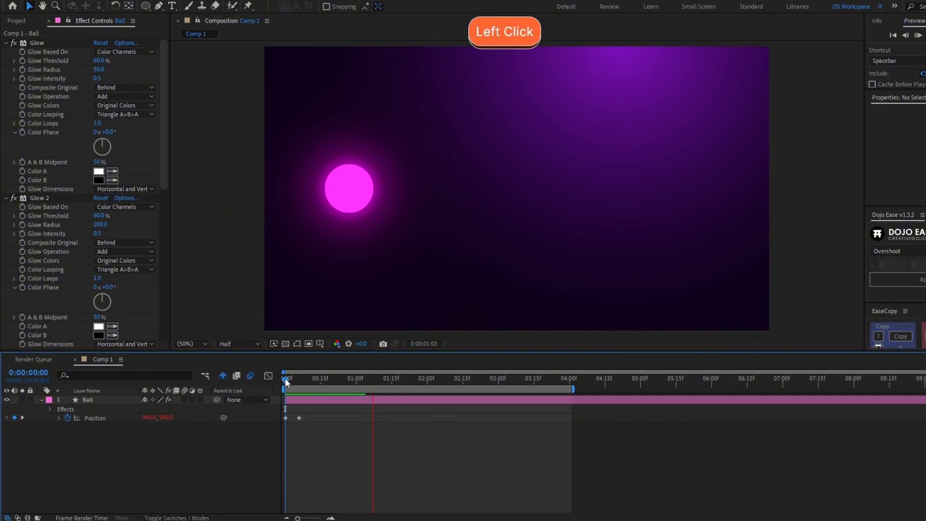
Step: Move the Ball's second Position keyframe slightly earlier than 0:00:00:06 and start a preview
{"action": "left_click", "coordinate": [299, 418]}
{"action": "left_click", "coordinate": [319, 433]}
{"action": "key", "text": "space"}
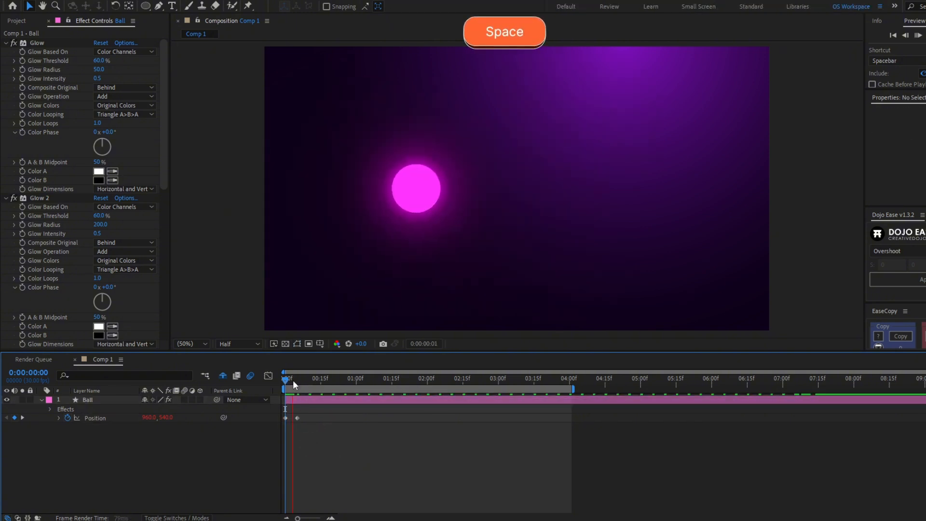
Step: Add a hold Position keyframe at 0:00:01:16, and move the ball horizontally to about x 1590 at 0:00:01:21
{"action": "left_click_drag", "start_coordinate": [346, 383], "coordinate": [394, 384]}
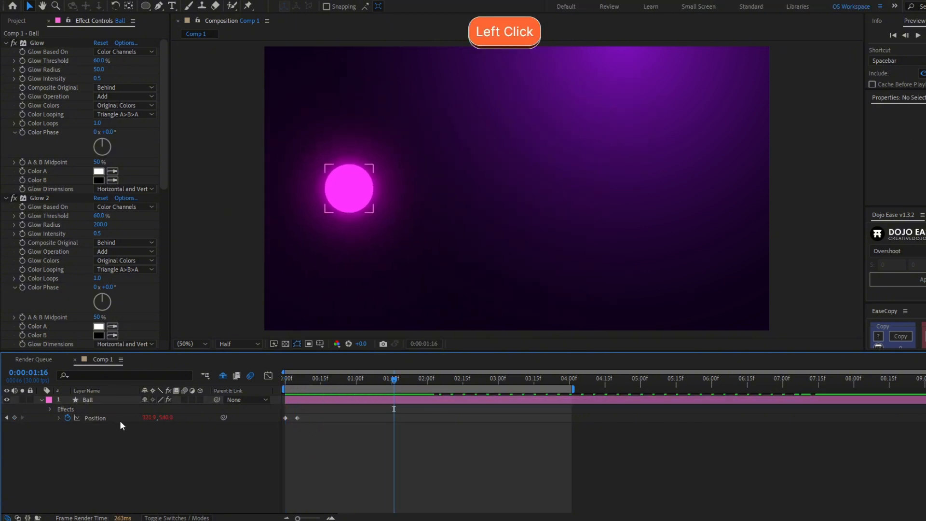
{"action": "left_click", "coordinate": [14, 417]}
{"action": "left_click", "coordinate": [407, 383]}
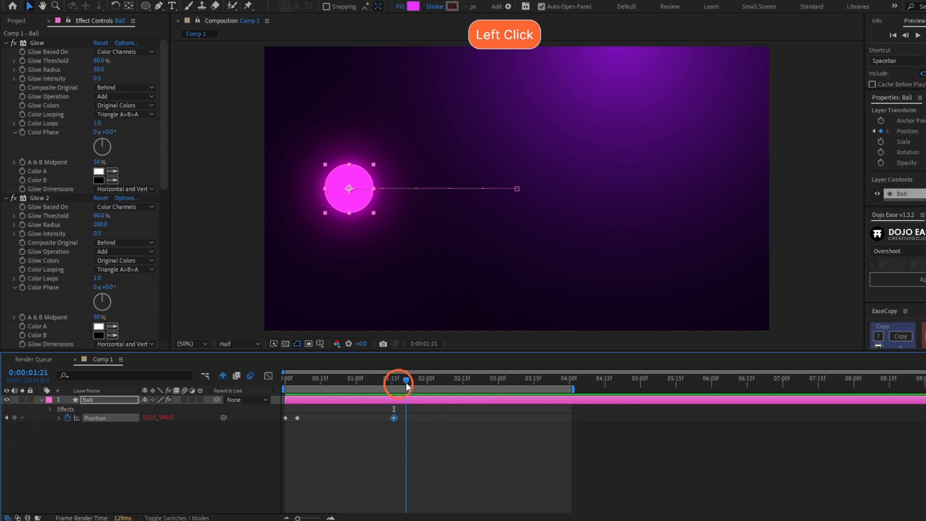
{"action": "key", "text": "v"}
{"action": "left_click_drag", "start_coordinate": [369, 200], "coordinate": [716, 200]}
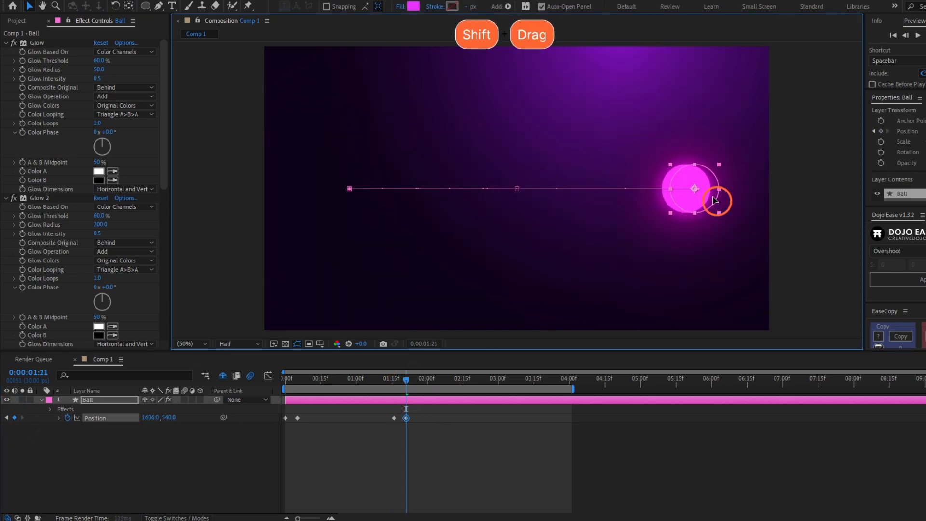
Step: Add a hold Position keyframe at 0:00:03:00, and centre the ball in the composition at 0:00:03:06
{"action": "left_click_drag", "start_coordinate": [455, 377], "coordinate": [513, 378]}
{"action": "left_click", "coordinate": [693, 193]}
{"action": "key", "text": "ctrl+Home"}
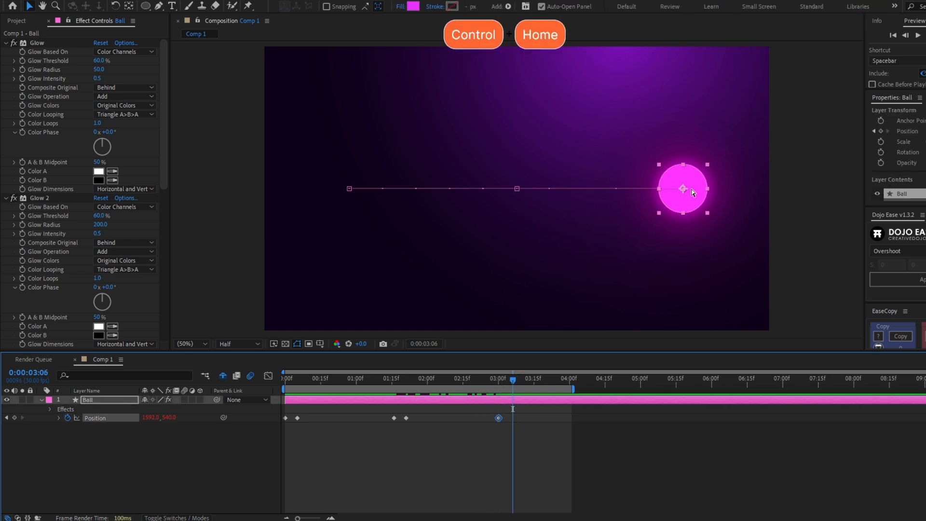
Step: Preview the ball's complete back-and-forth motion with overshoot from the start
{"action": "key", "text": "space"}
{"action": "left_click", "coordinate": [296, 380]}
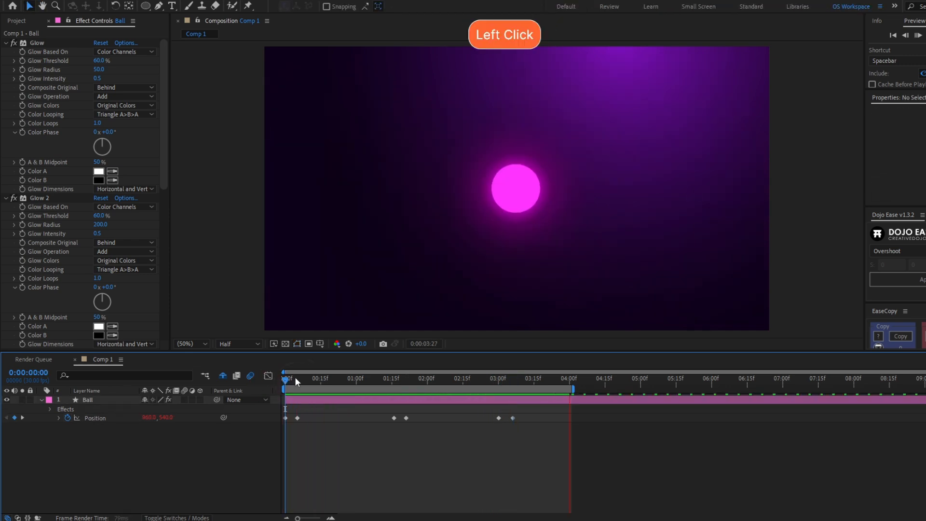
{"action": "key", "text": "space"}
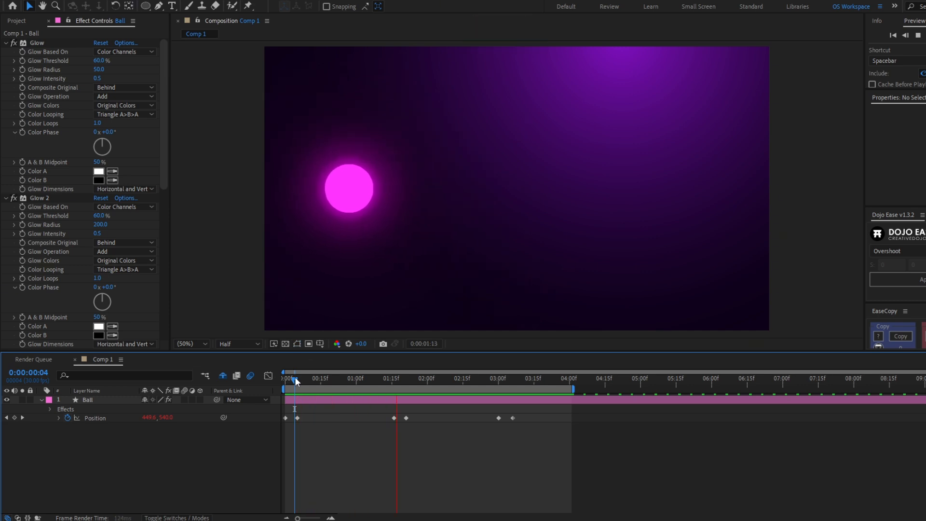
{"action": "left_click_drag", "start_coordinate": [296, 380], "coordinate": [286, 379]}
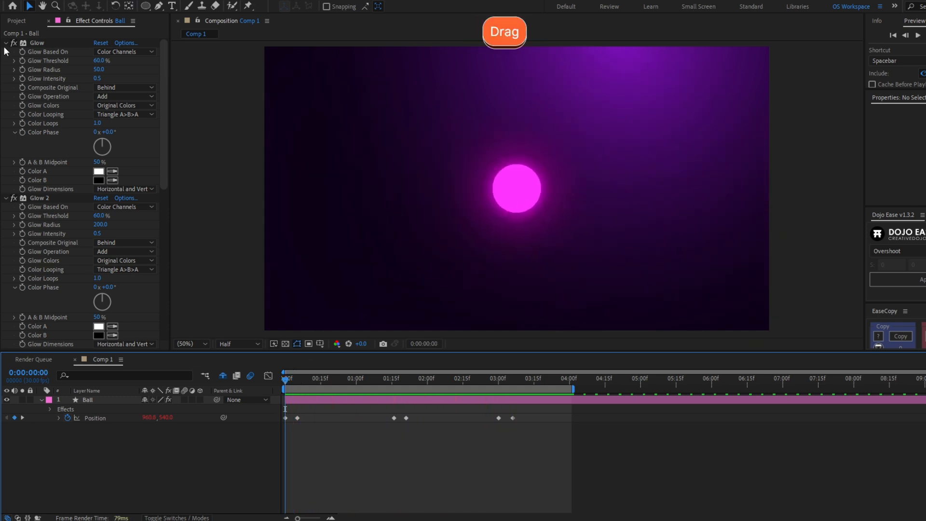
Step: Collapse the four Glow effects, and add the Echo effect to the Ball layer above them
{"action": "left_click", "coordinate": [6, 43]}
{"action": "left_click", "coordinate": [5, 52]}
{"action": "left_click", "coordinate": [6, 61]}
{"action": "left_click", "coordinate": [5, 70]}
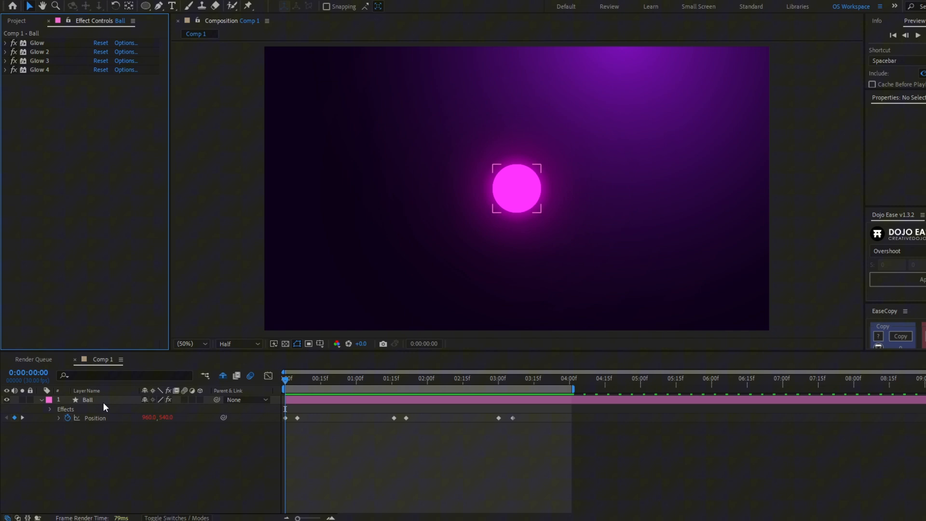
{"action": "left_click", "coordinate": [104, 403]}
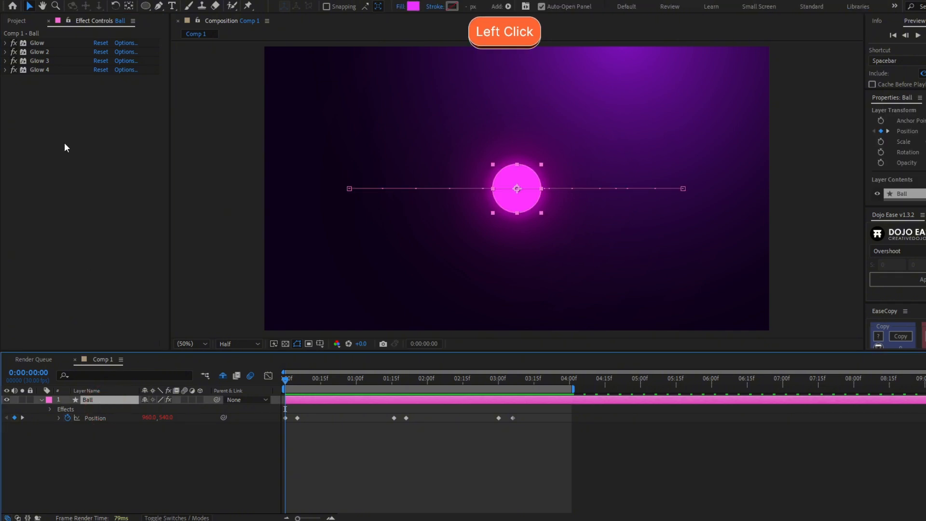
{"action": "key", "text": "ctrl+space"}
{"action": "type", "text": "echo"}
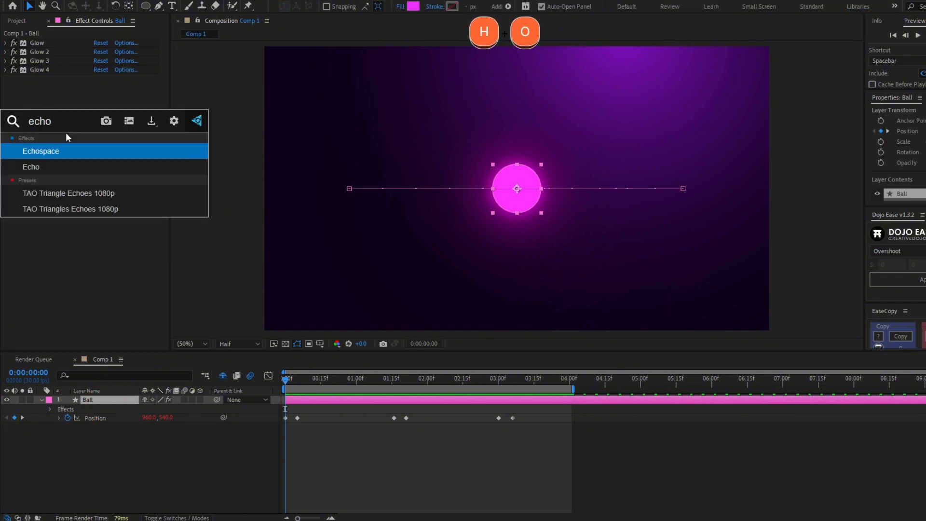
{"action": "key", "text": "Return"}
{"action": "left_click_drag", "start_coordinate": [29, 79], "coordinate": [53, 49]}
Step: Set Echo Time to -0.005, Number Of Echoes to 15, Decay to 0.60 and Echo Operator to Maximum, and preview the trail
{"action": "left_click", "coordinate": [101, 51]}
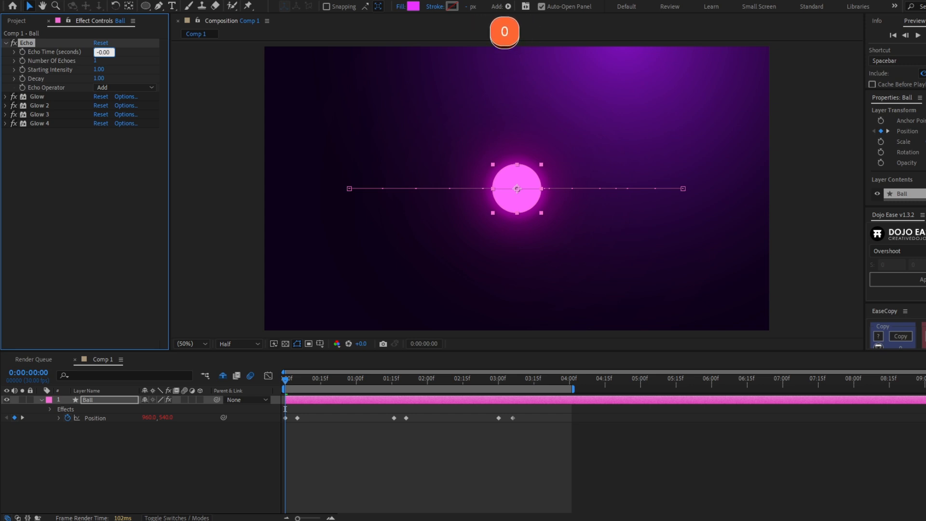
{"action": "type", "text": "15"}
{"action": "key", "text": "Return"}
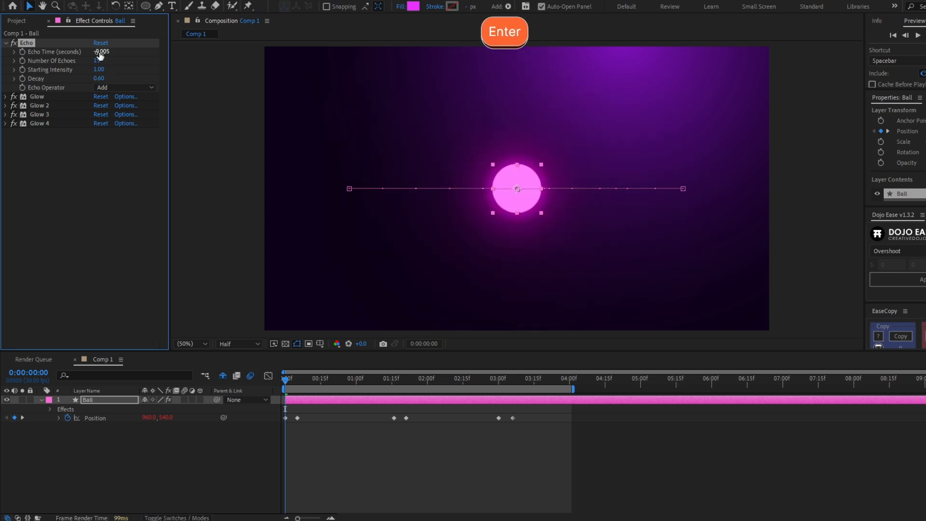
{"action": "left_click", "coordinate": [386, 499]}
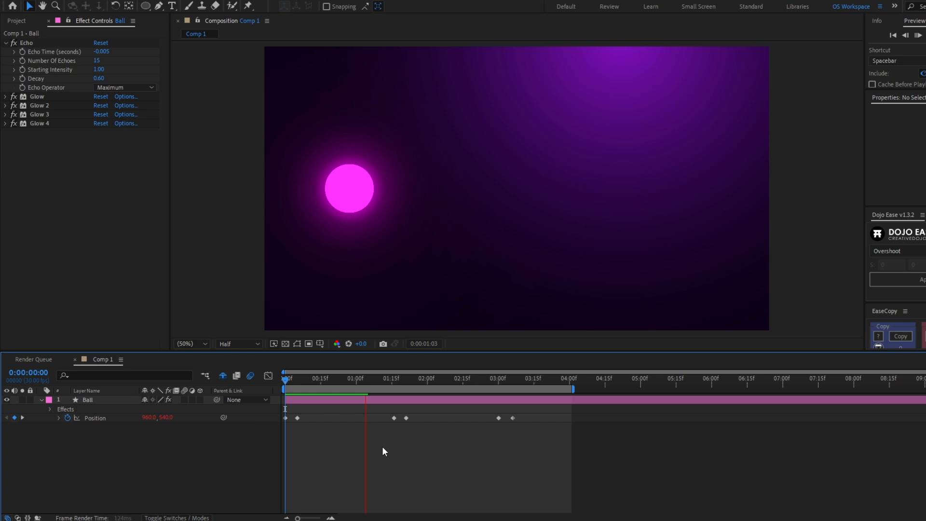
Step: Enable motion blur on the Ball layer
{"action": "left_click", "coordinate": [185, 399]}
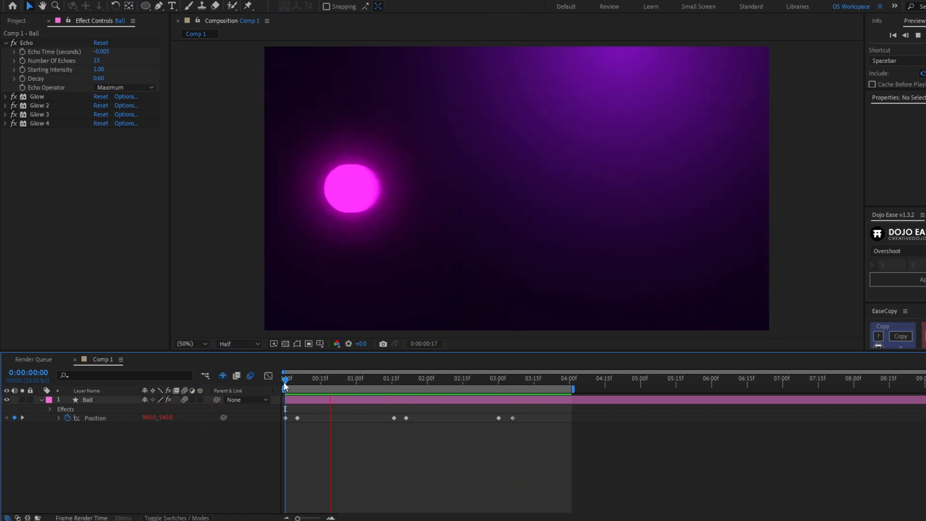